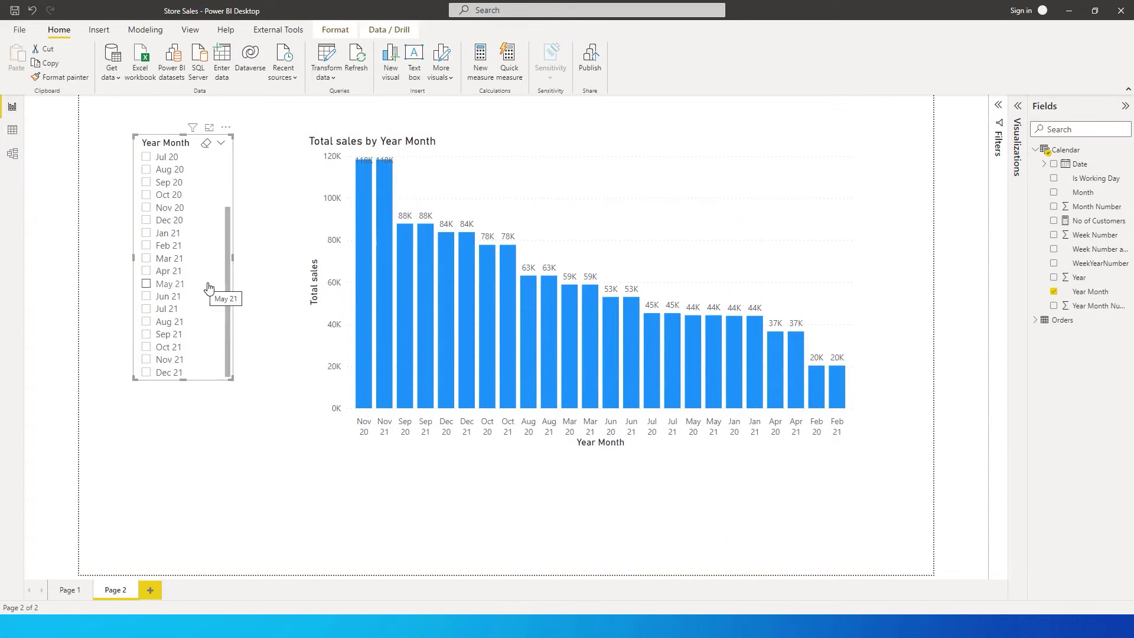
Filter the Year Month slicer to Dec 21 so the sales chart shows a single 84K bar.
{"action": "left_click", "coordinate": [152, 376]}
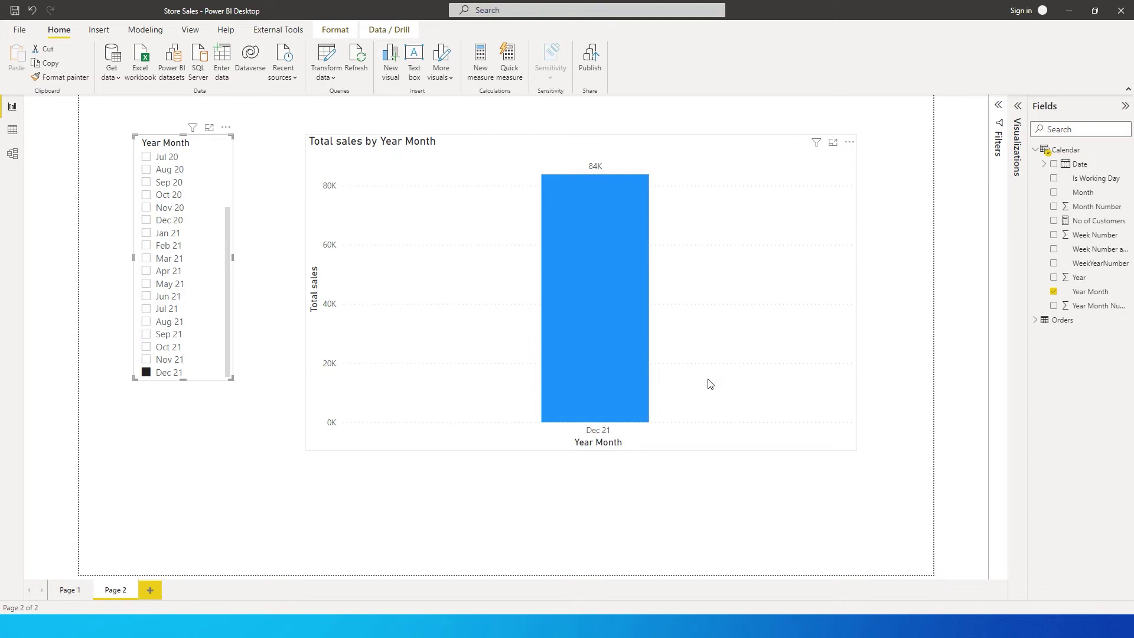
{"action": "left_click", "coordinate": [13, 153]}
Move and enlarge the Orders and Calendar table cards in Model view so every field is visible.
{"action": "left_click_drag", "start_coordinate": [374, 160], "coordinate": [431, 163]}
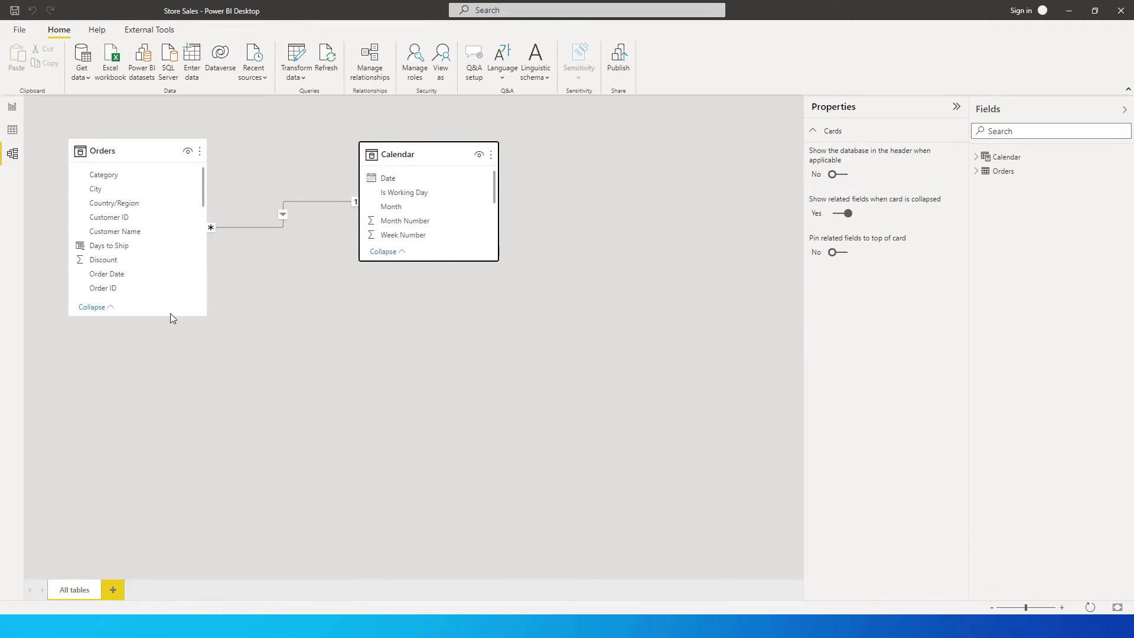
{"action": "left_click_drag", "start_coordinate": [174, 321], "coordinate": [190, 395]}
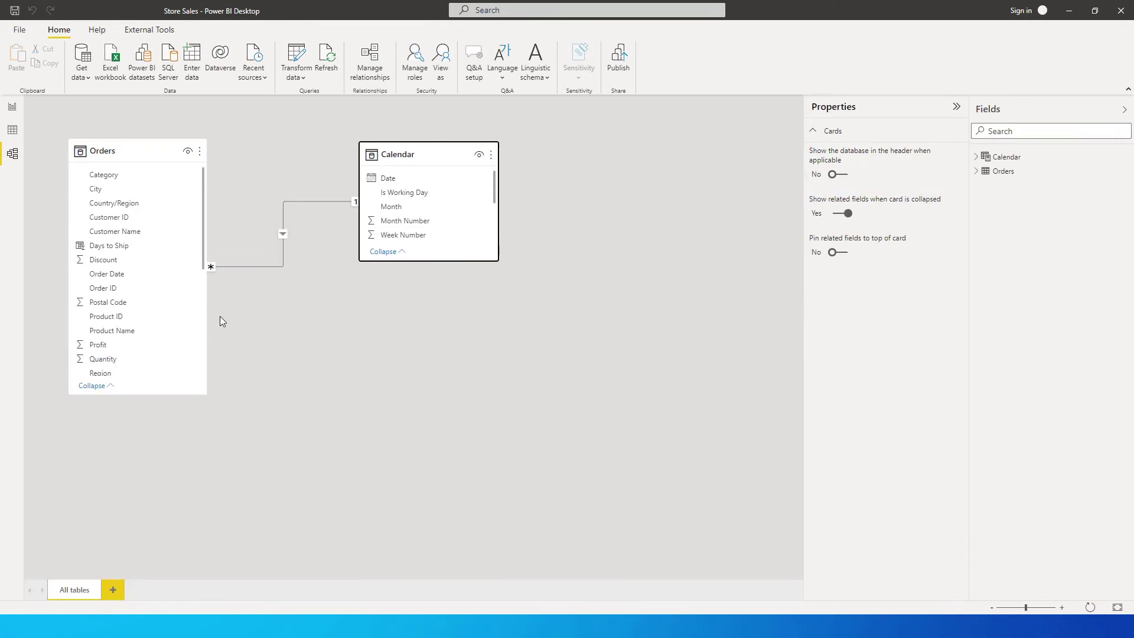
{"action": "left_click_drag", "start_coordinate": [119, 154], "coordinate": [147, 156]}
{"action": "left_click", "coordinate": [430, 157]}
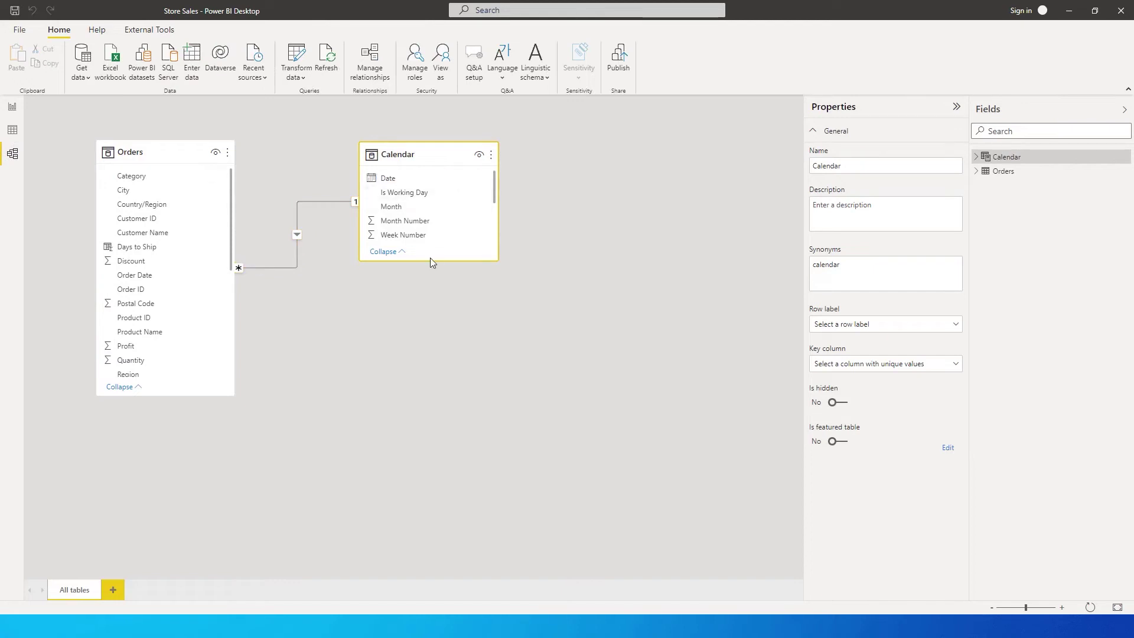
{"action": "left_click_drag", "start_coordinate": [430, 260], "coordinate": [447, 371]}
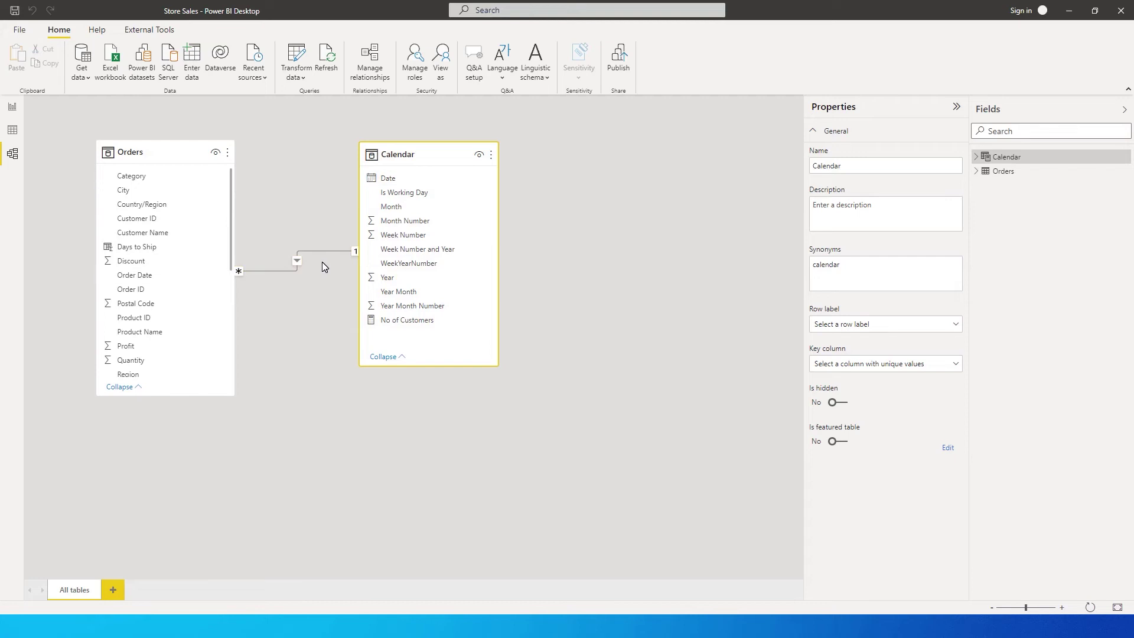
{"action": "left_click", "coordinate": [11, 109]}
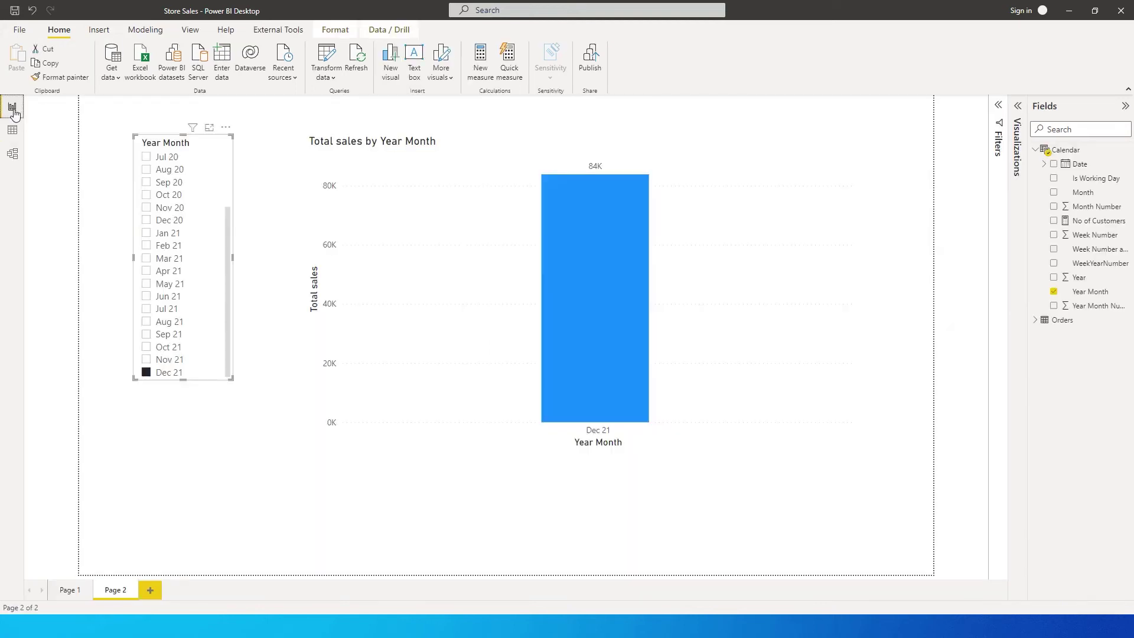
Create the calculated table Calendar Months to Display = 'Calendar' and expand its fields.
{"action": "left_click", "coordinate": [133, 30]}
{"action": "left_click", "coordinate": [152, 72]}
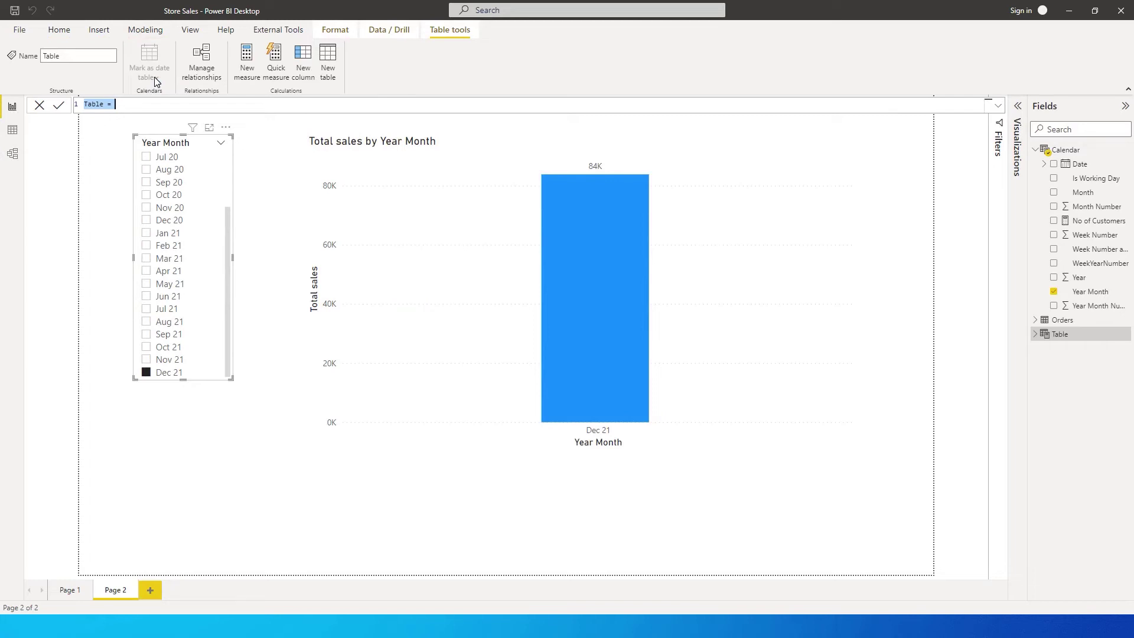
{"action": "type", "text": "Calendar Months to Display = Cale"}
{"action": "key", "text": "Down"}
{"action": "key", "text": "Down"}
{"action": "key", "text": "Down"}
{"action": "key", "text": "Tab"}
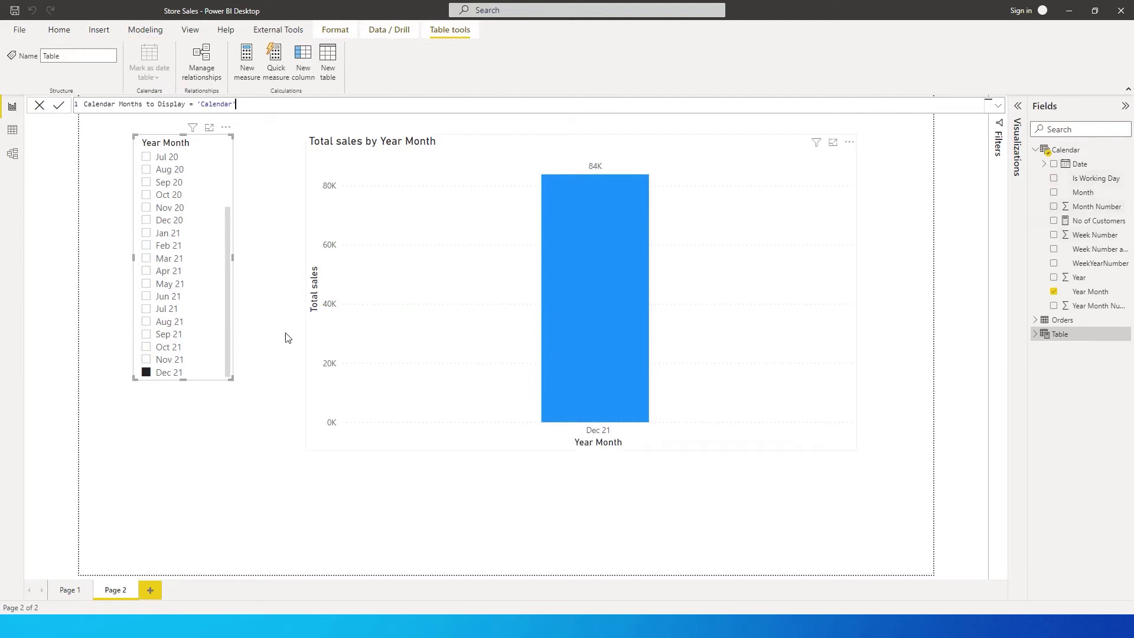
{"action": "mouse_move", "coordinate": [607, 323]}
{"action": "key", "text": "Return"}
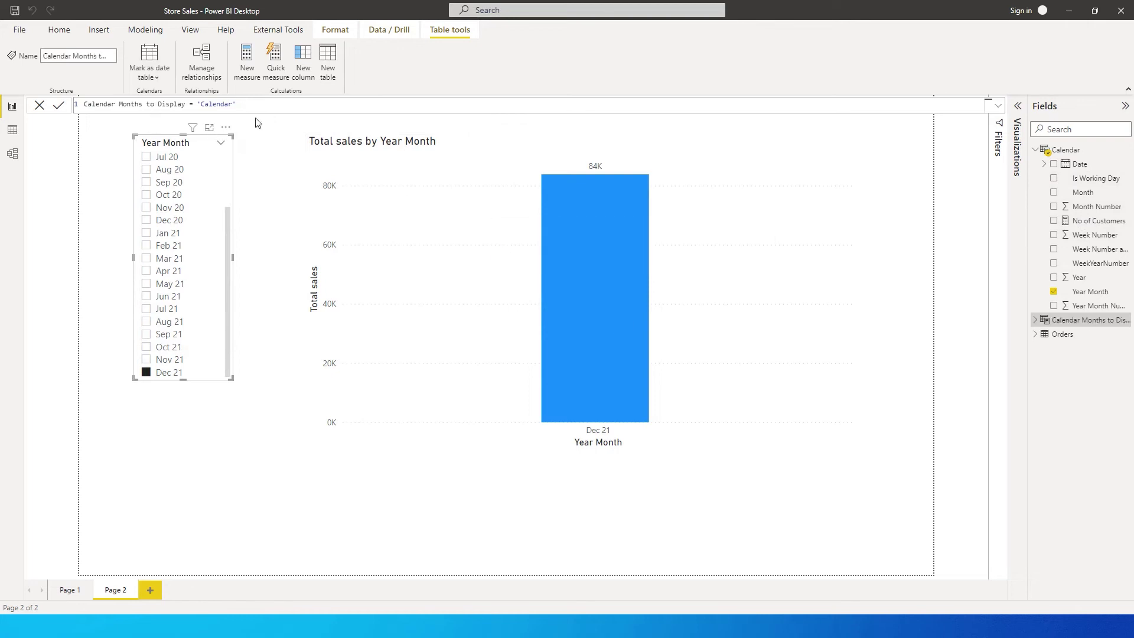
{"action": "left_click", "coordinate": [1057, 319]}
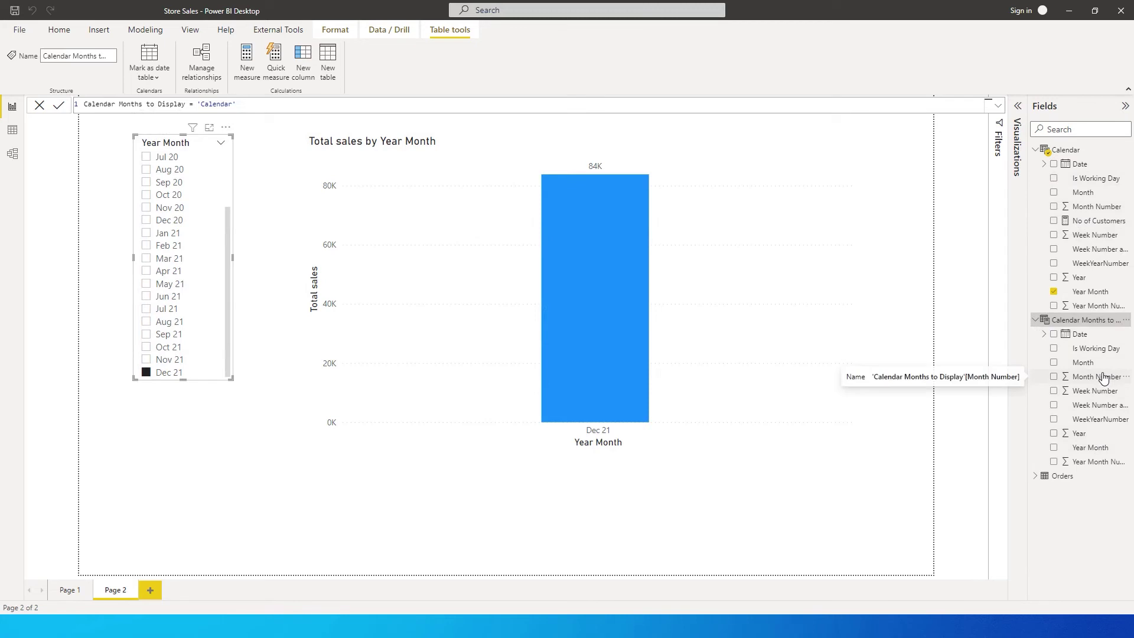
Link Calendar[Date] to Calendar Months to Display[Date] in the model diagram.
{"action": "left_click", "coordinate": [13, 155]}
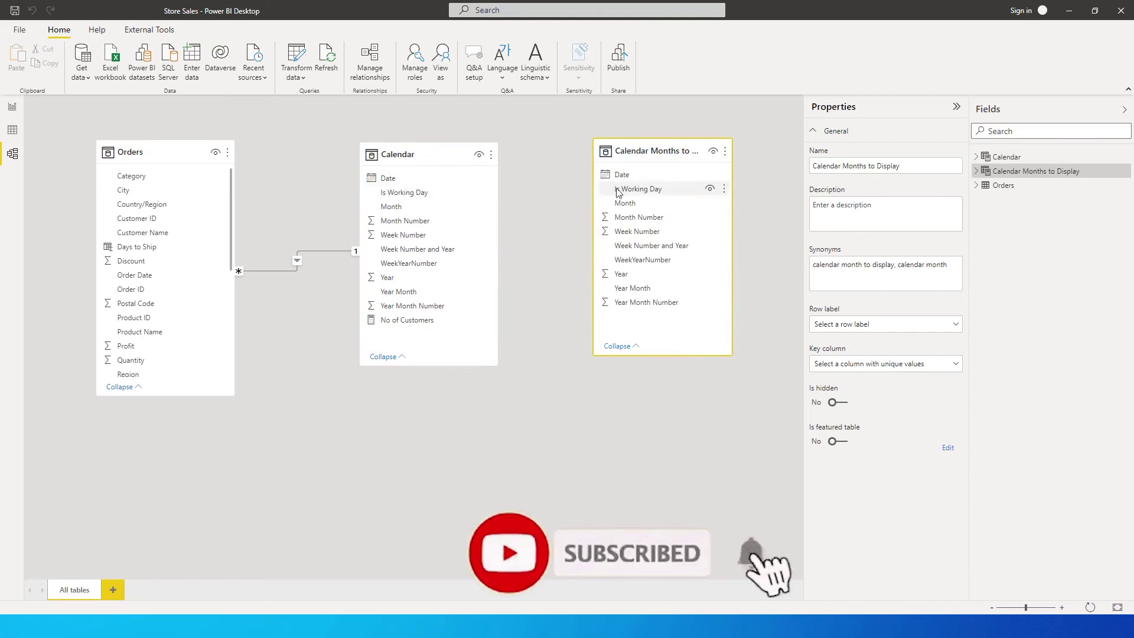
{"action": "left_click_drag", "start_coordinate": [393, 178], "coordinate": [630, 177]}
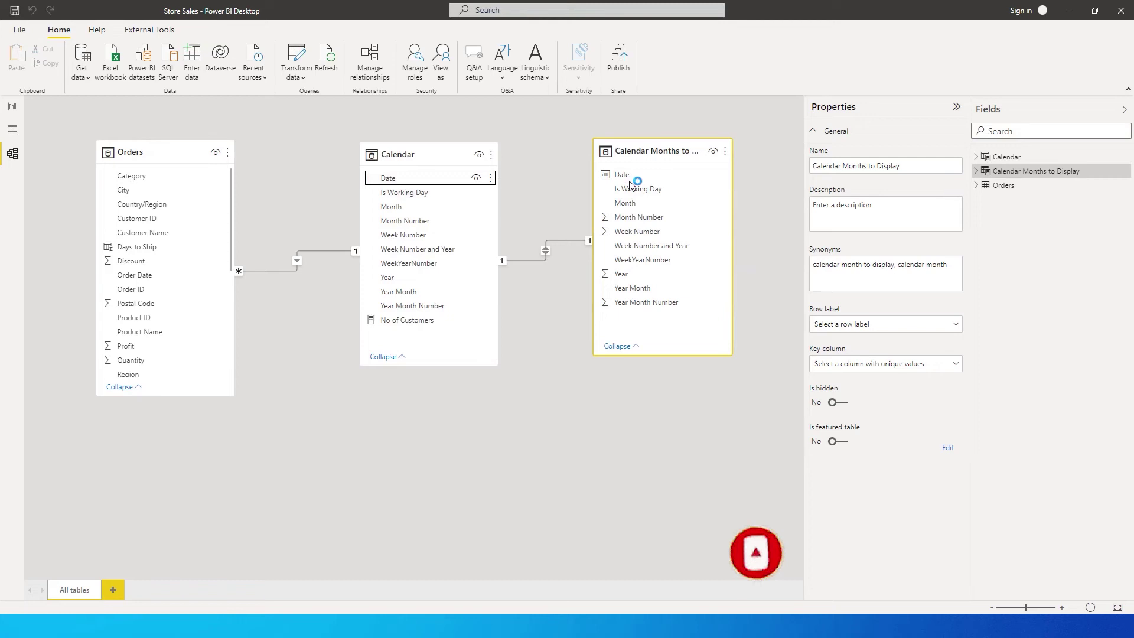
{"action": "double_click", "coordinate": [552, 250]}
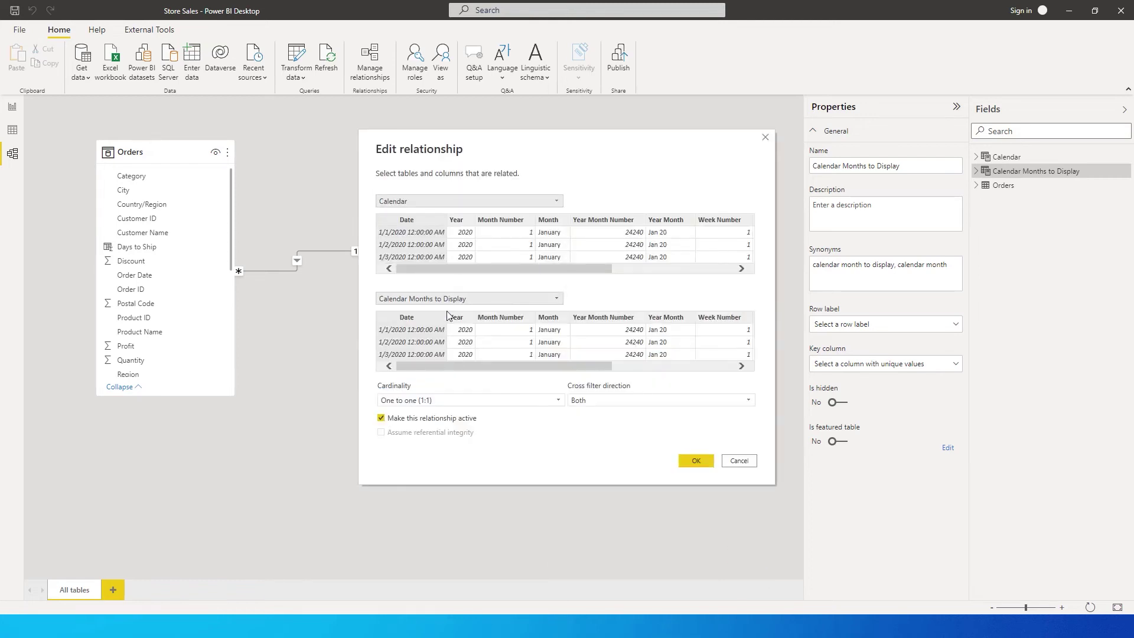
{"action": "left_click_drag", "start_coordinate": [491, 150], "coordinate": [687, 117]}
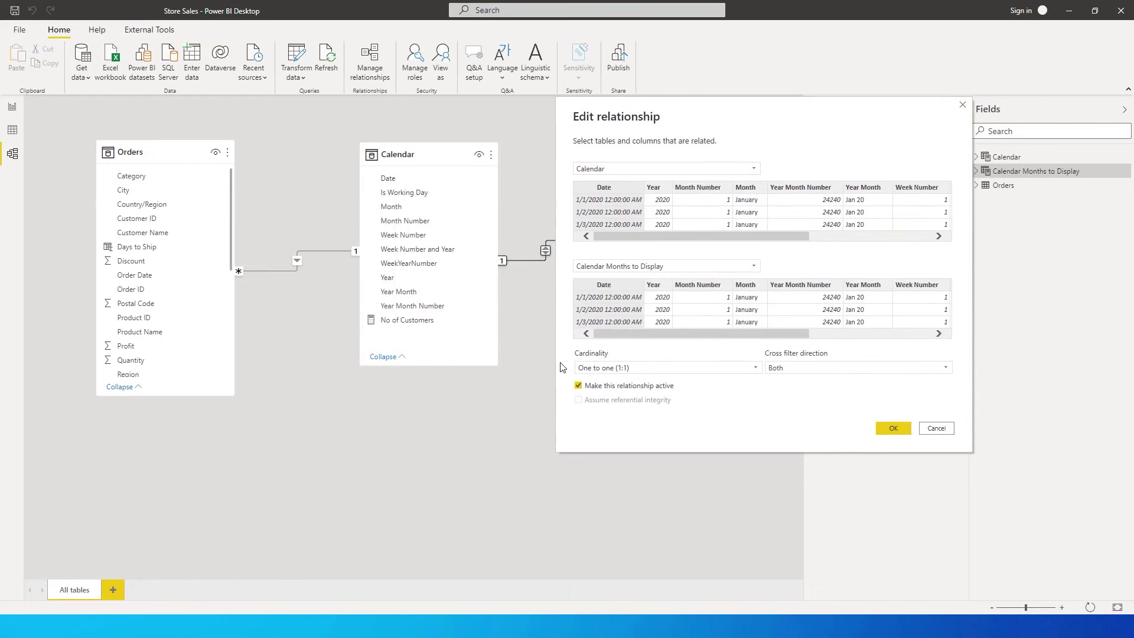
Set the relationship to Many to one, Single direction and inactive, then confirm it.
{"action": "left_click", "coordinate": [619, 369]}
{"action": "left_click", "coordinate": [621, 381]}
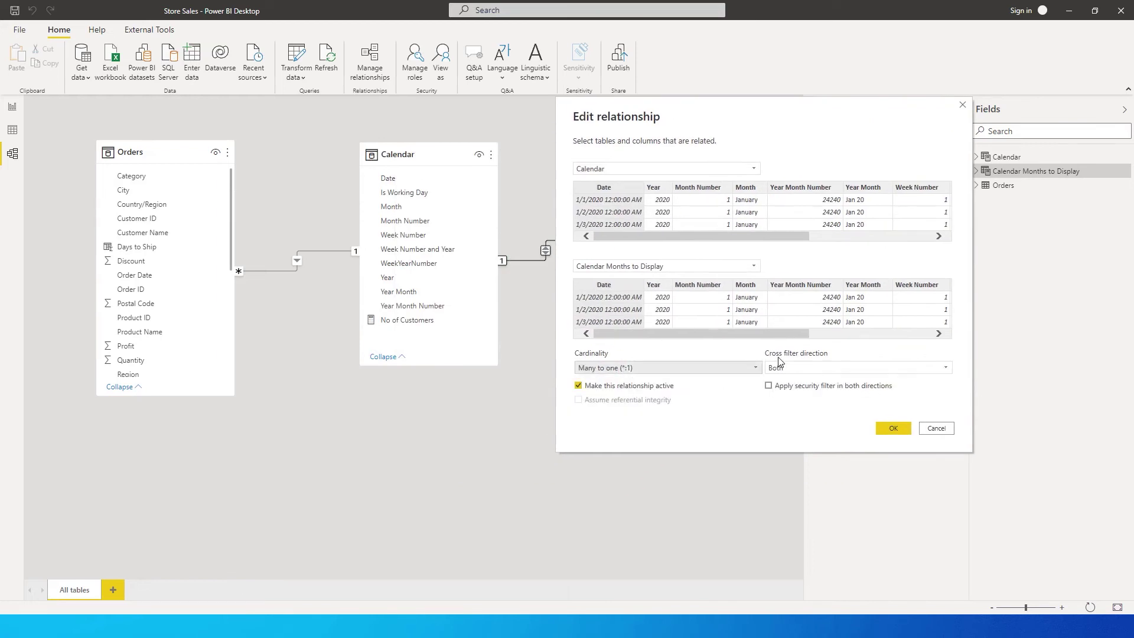
{"action": "left_click", "coordinate": [807, 367]}
{"action": "left_click", "coordinate": [791, 383]}
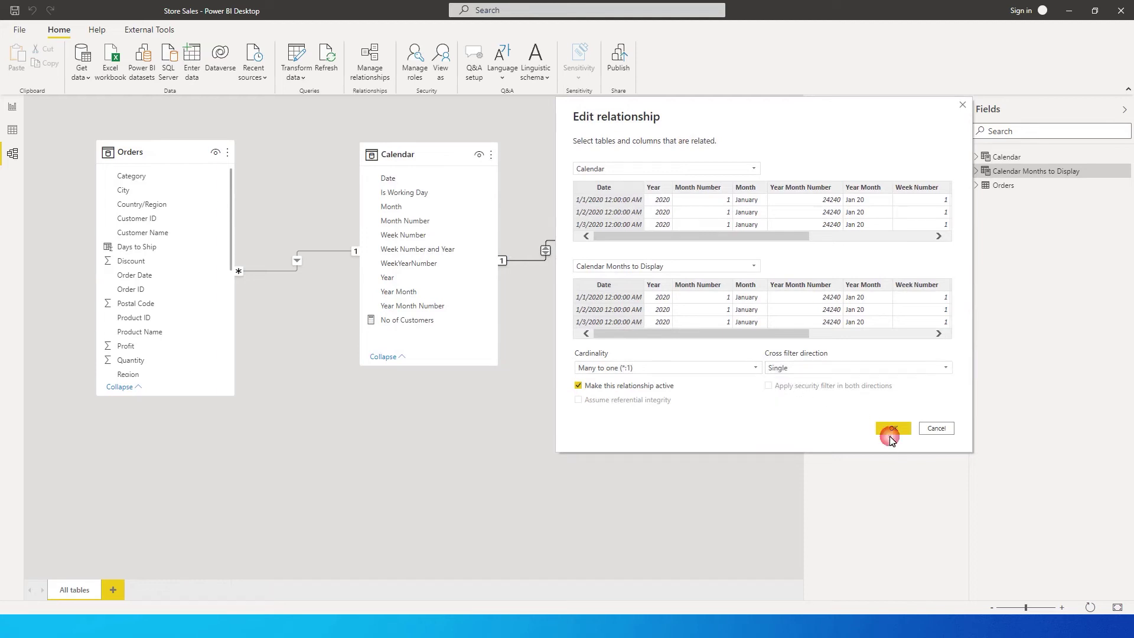
{"action": "left_click", "coordinate": [579, 386]}
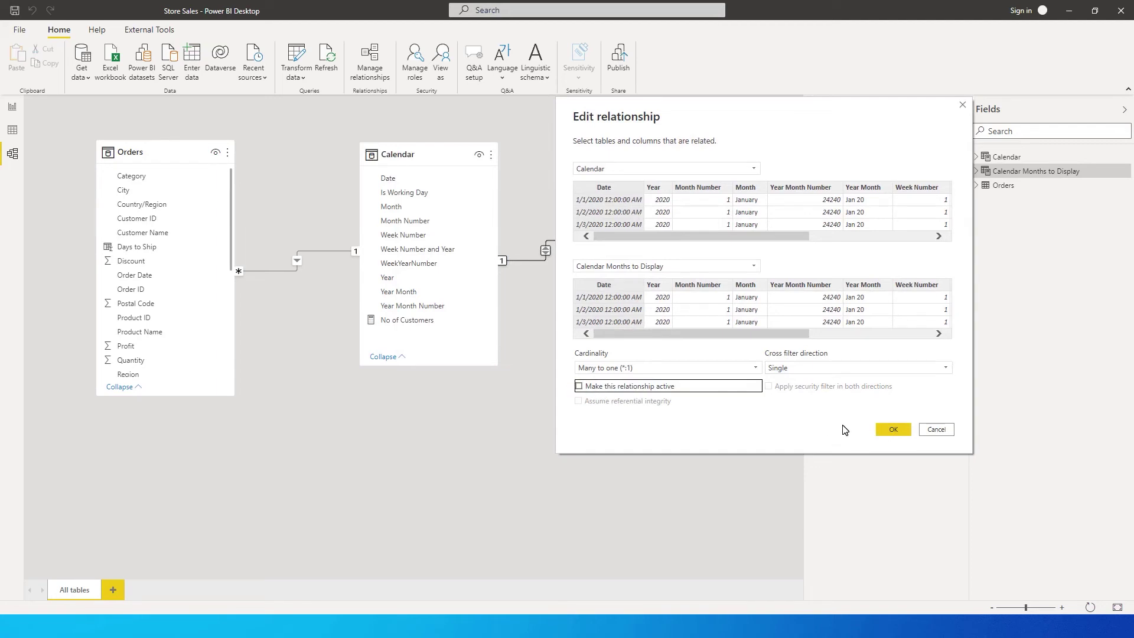
{"action": "left_click", "coordinate": [895, 428]}
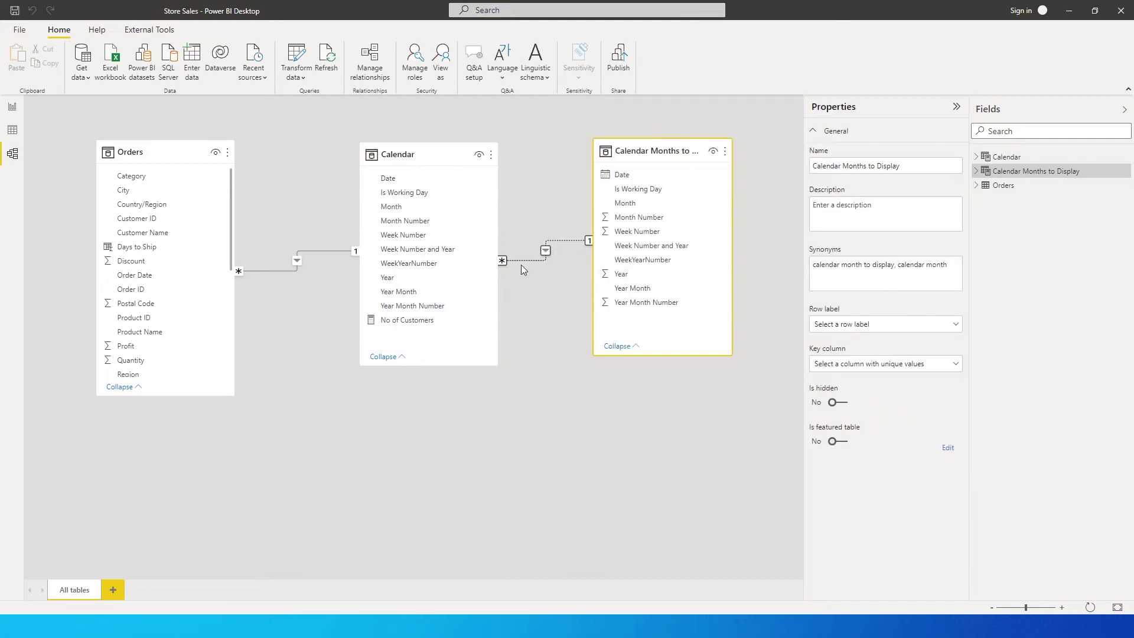
{"action": "left_click", "coordinate": [17, 113]}
{"action": "left_click", "coordinate": [696, 246]}
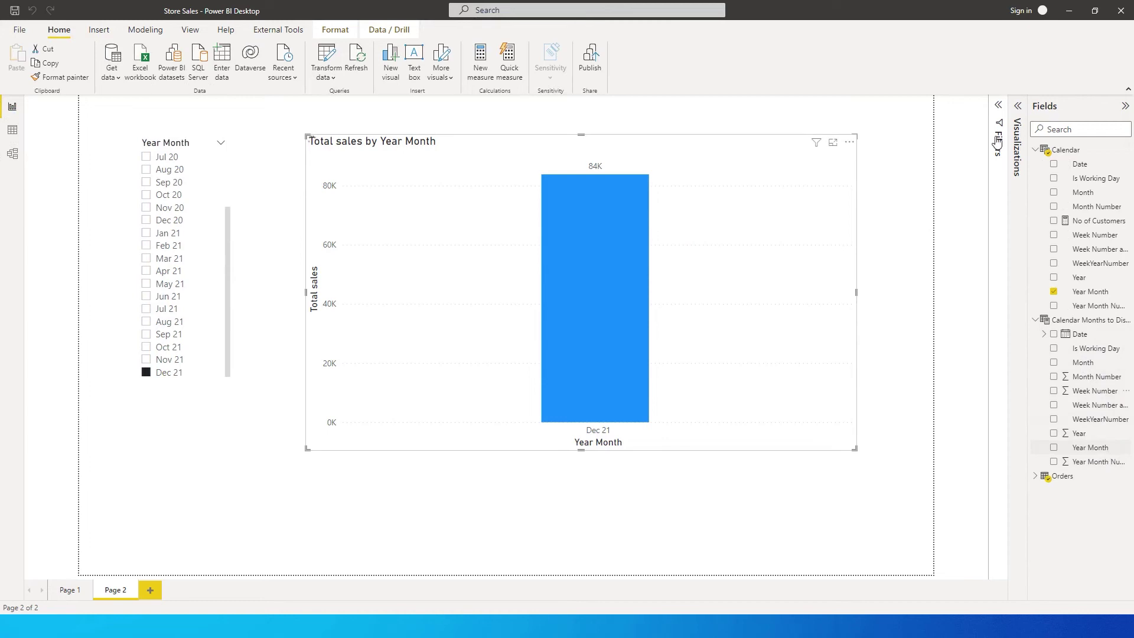
Replace the chart's axis field with Year Month from Calendar Months to Display.
{"action": "left_click", "coordinate": [1014, 118]}
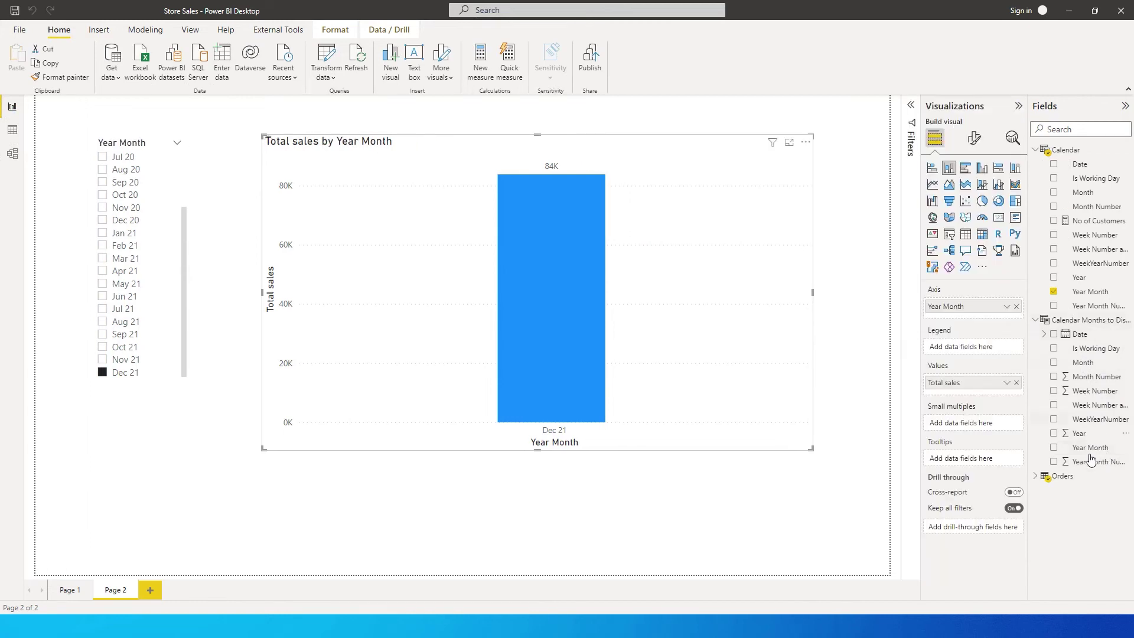
{"action": "left_click_drag", "start_coordinate": [1094, 454], "coordinate": [984, 322]}
{"action": "left_click", "coordinate": [1017, 306]}
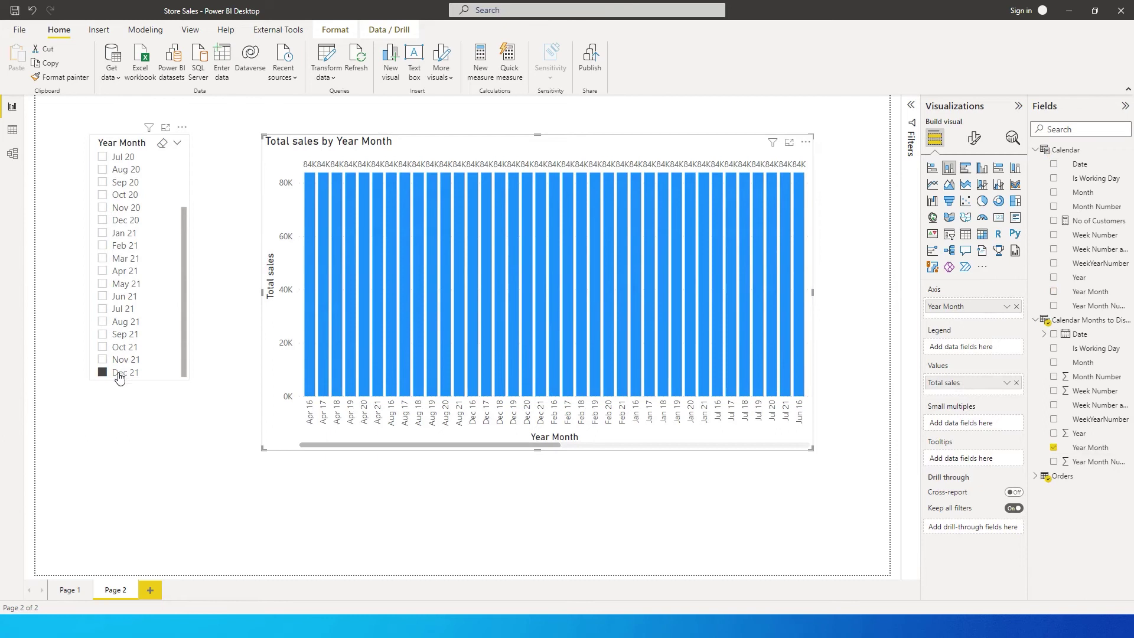
{"action": "mouse_move", "coordinate": [396, 447]}
{"action": "left_mouse_down"}
{"action": "mouse_move", "coordinate": [672, 454]}
{"action": "mouse_move", "coordinate": [380, 451]}
{"action": "mouse_move", "coordinate": [401, 440]}
{"action": "left_mouse_up"}
{"action": "scroll", "coordinate": [560, 354], "scroll_direction": "up", "scroll_amount": 1}
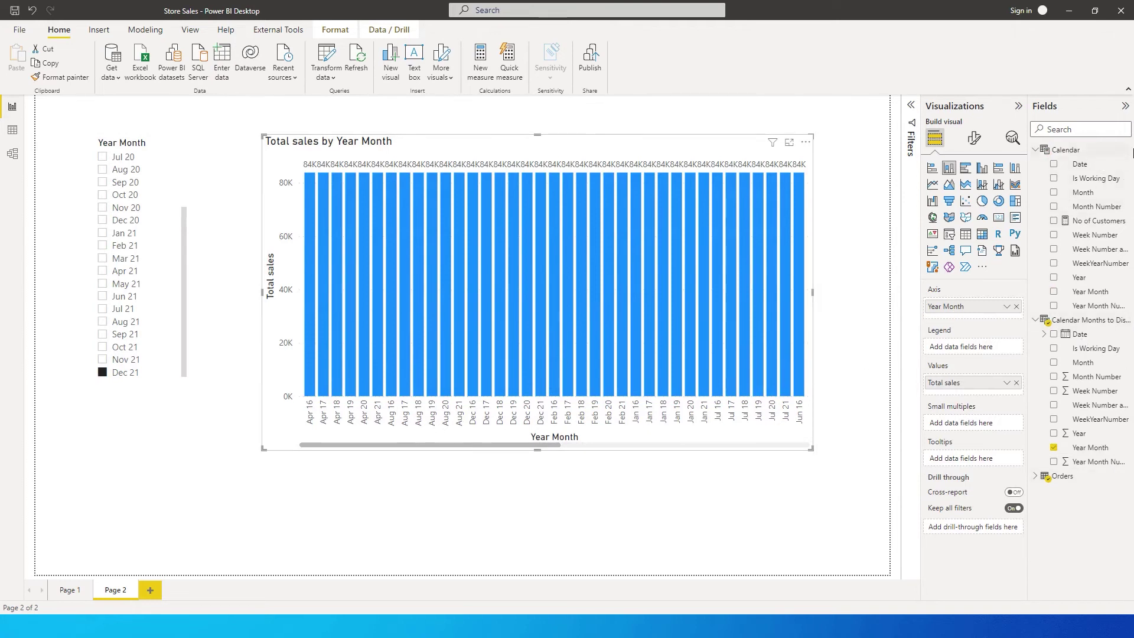
Collapse the table field lists and add a new measure to the Orders table.
{"action": "left_click", "coordinate": [1037, 320]}
{"action": "left_click", "coordinate": [1035, 150]}
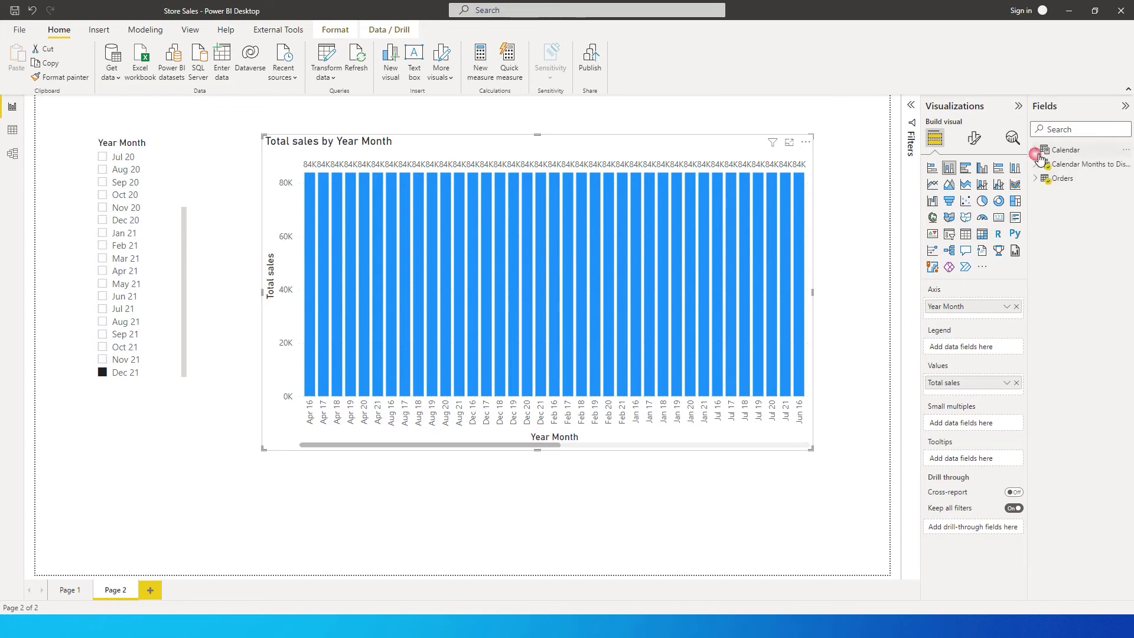
{"action": "left_click", "coordinate": [1125, 177]}
{"action": "left_click", "coordinate": [1073, 184]}
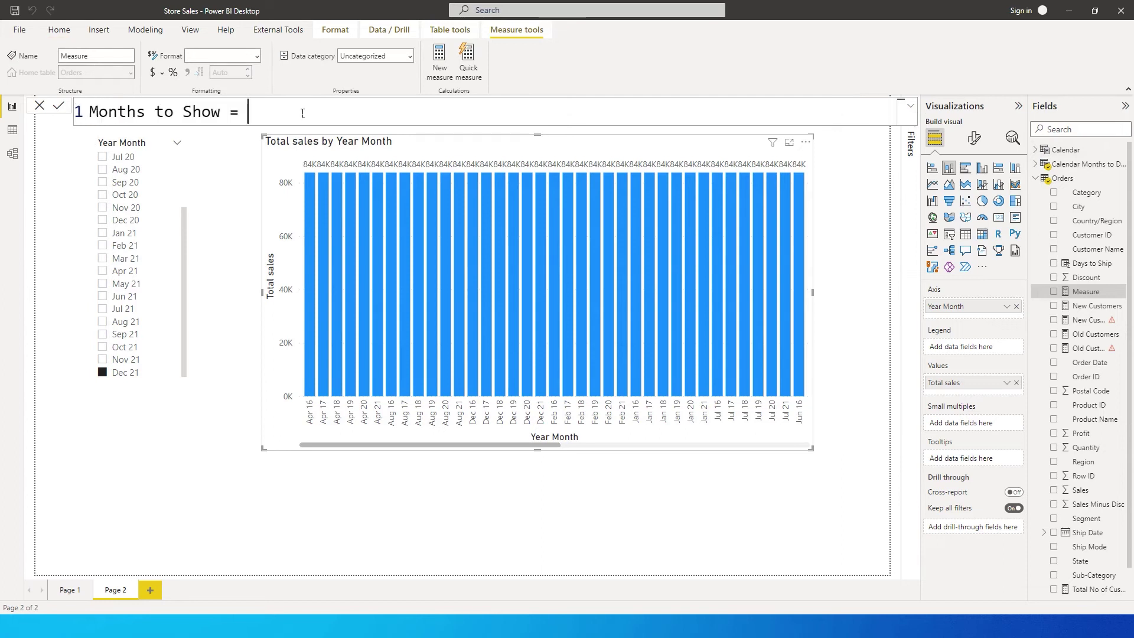
Write Var Max_Date = MAX('Calendar'[Date]) in the measure and start a new line.
{"action": "left_click", "coordinate": [296, 108]}
{"action": "type", "text": "Var Max_Dat"}
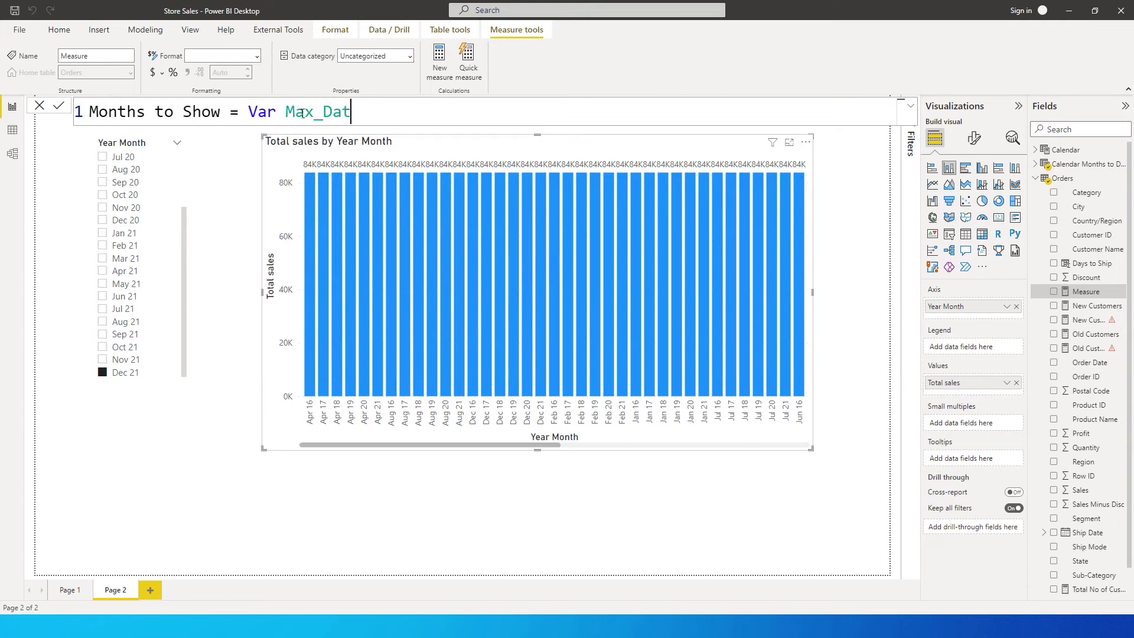
{"action": "type", "text": "e = Max"}
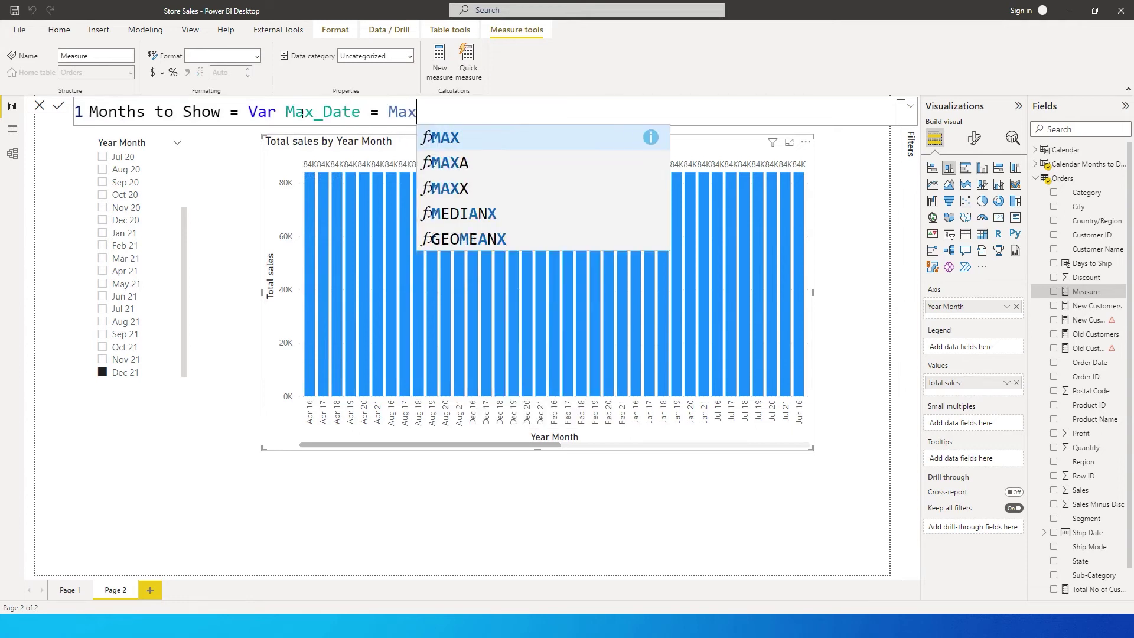
{"action": "key", "text": "Tab"}
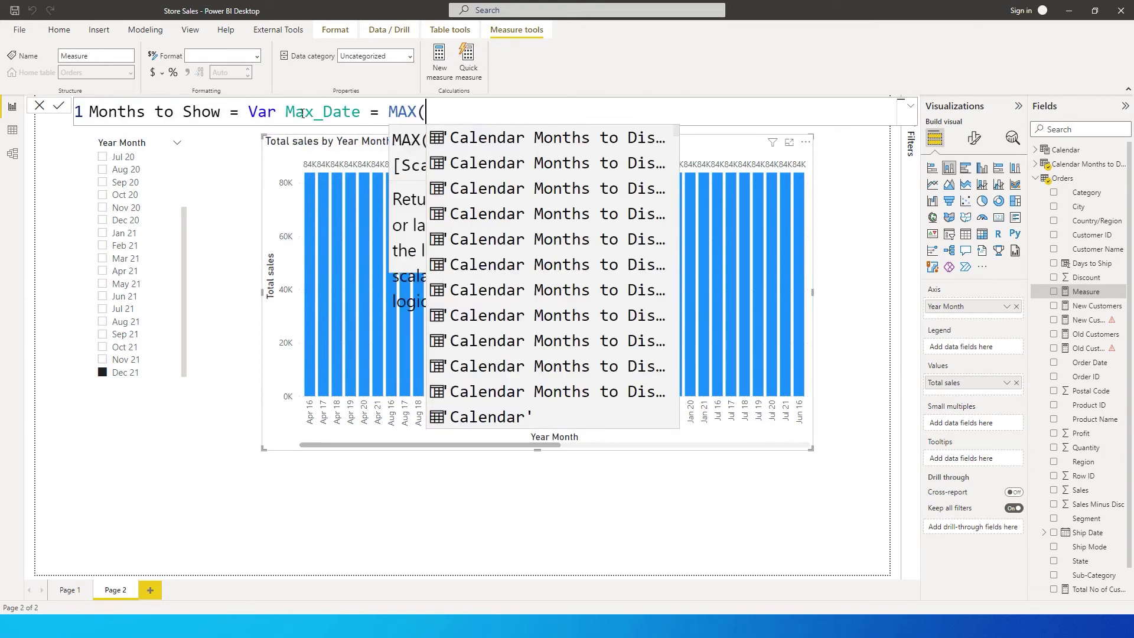
{"action": "type", "text": "Cale"}
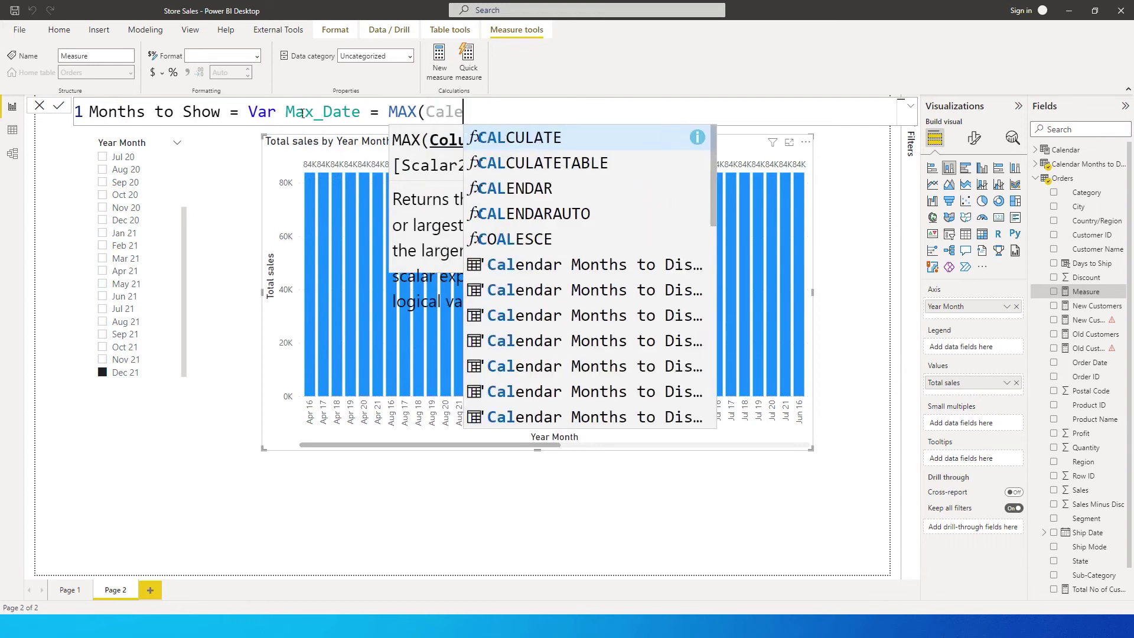
{"action": "key", "text": "Down"}
{"action": "key", "text": "Down"}
{"action": "key", "text": "Down"}
{"action": "key", "text": "Down"}
{"action": "key", "text": "Down"}
{"action": "key", "text": "Down"}
{"action": "key", "text": "Down"}
{"action": "key", "text": "Down"}
{"action": "key", "text": "Down"}
{"action": "key", "text": "Down"}
{"action": "key", "text": "Down"}
{"action": "key", "text": "Down"}
{"action": "key", "text": "Down"}
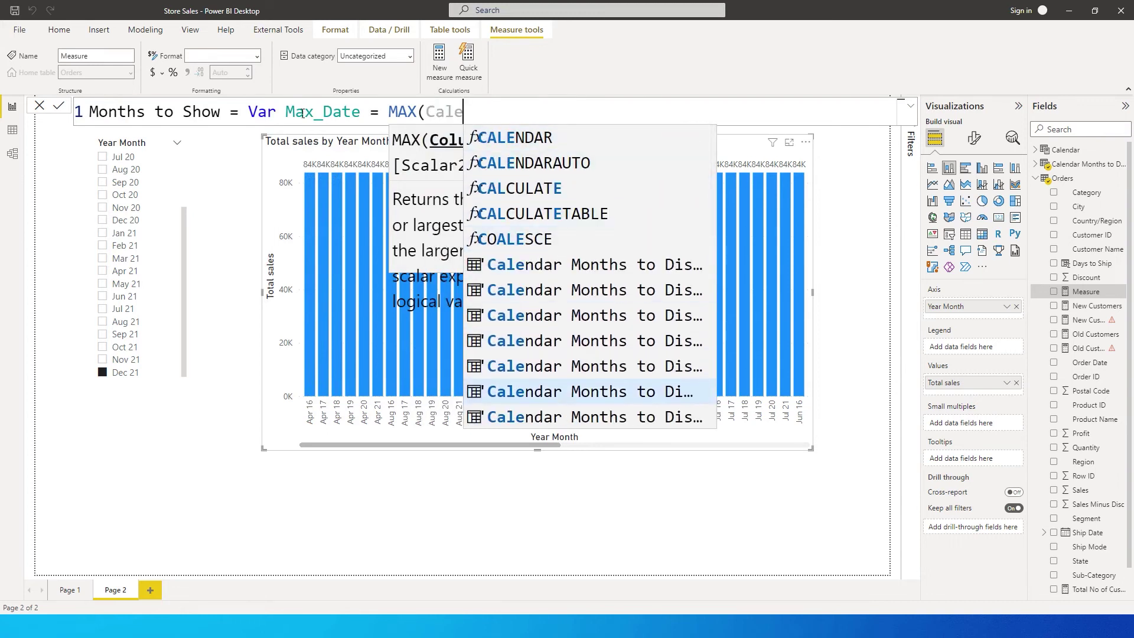
{"action": "key", "text": "Up"}
{"action": "key", "text": "Up"}
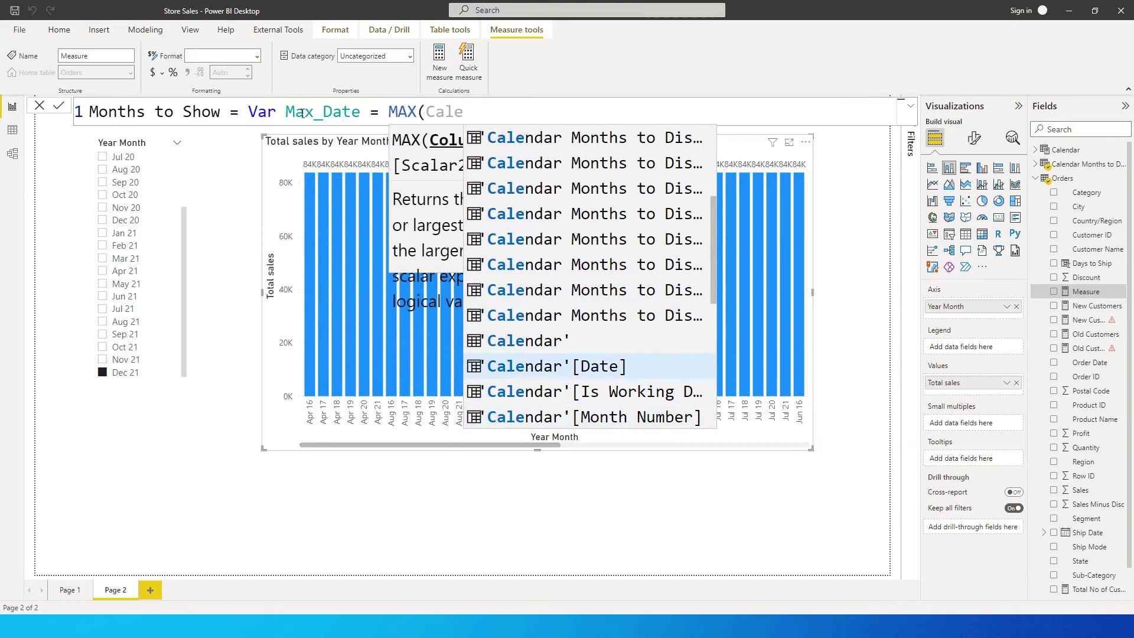
{"action": "key", "text": "Tab"}
{"action": "type", "text": ")"}
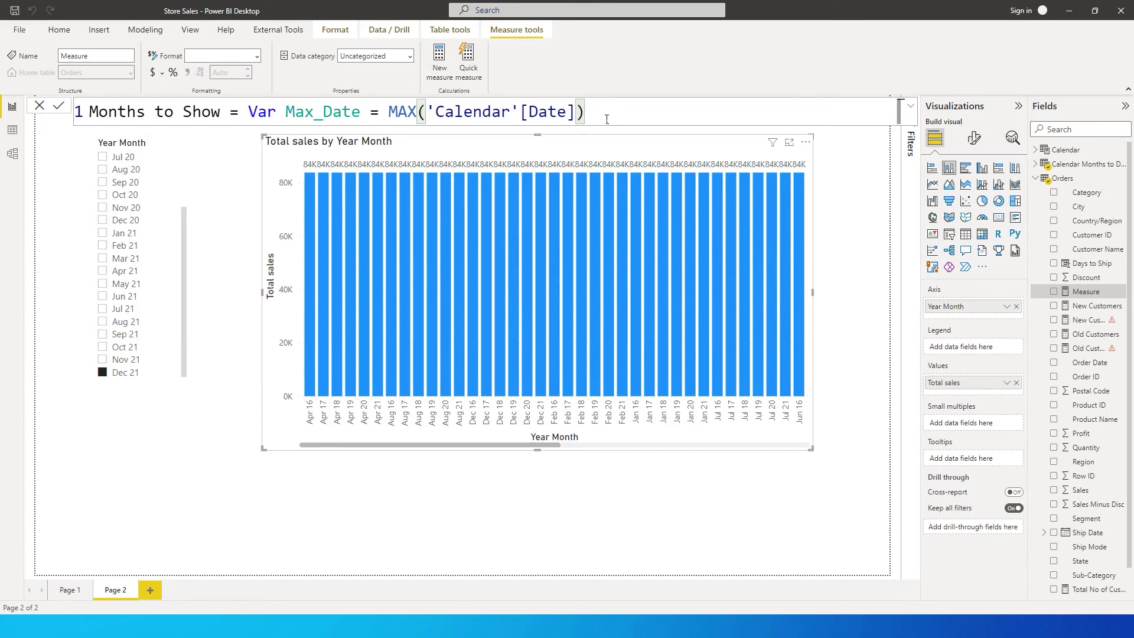
{"action": "key", "text": "shift+Return"}
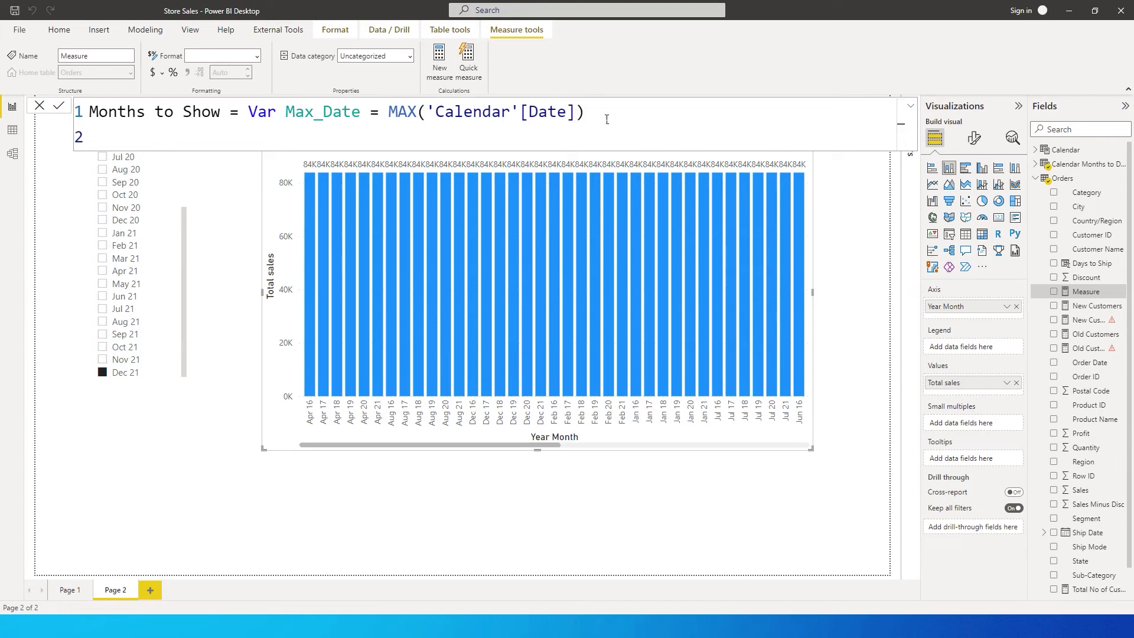
Begin Var PreviousDates = DATESINPERIOD with 'Calendar Months to Display'[Date] as its date column.
{"action": "type", "text": "Var PreviosDates"}
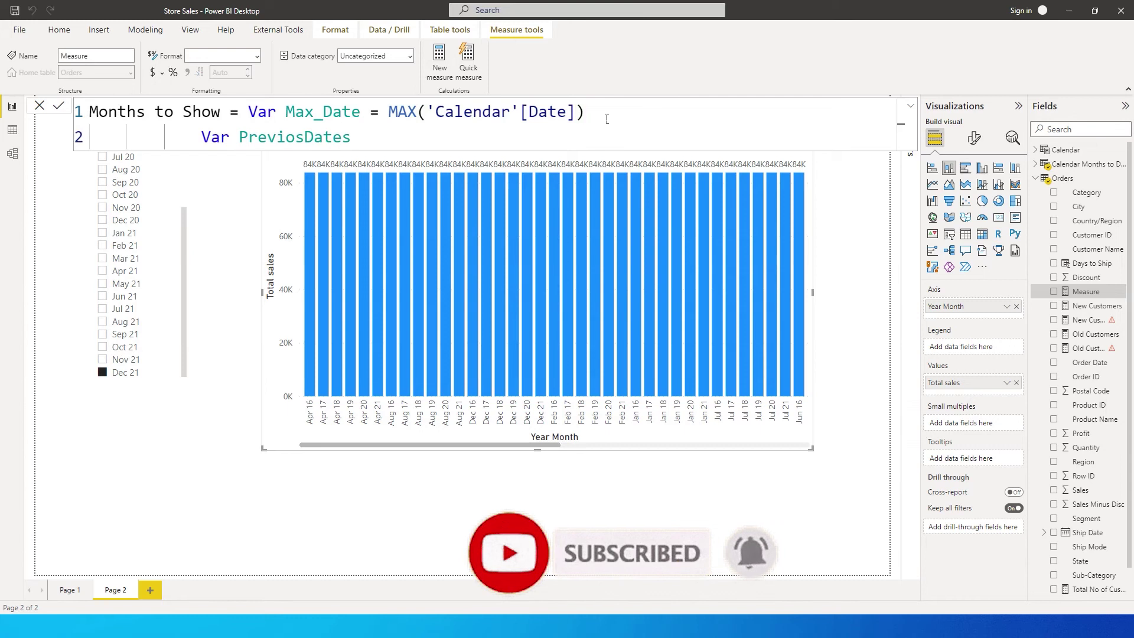
{"action": "type", "text": " = "}
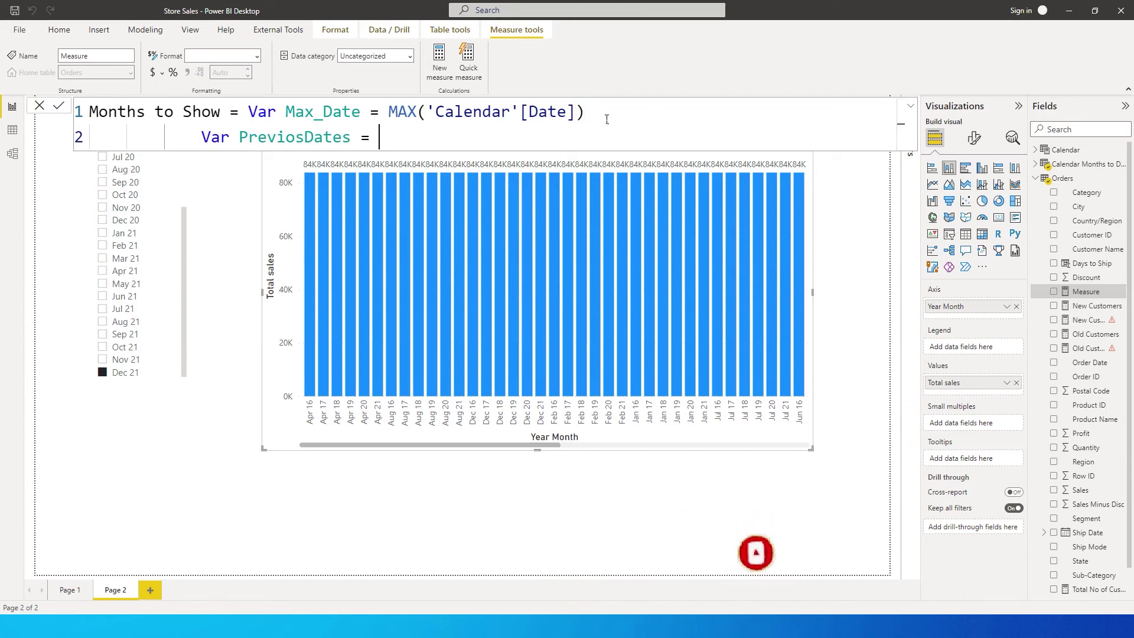
{"action": "type", "text": "Date"}
{"action": "key", "text": "Down"}
{"action": "key", "text": "Down"}
{"action": "key", "text": "Down"}
{"action": "key", "text": "Down"}
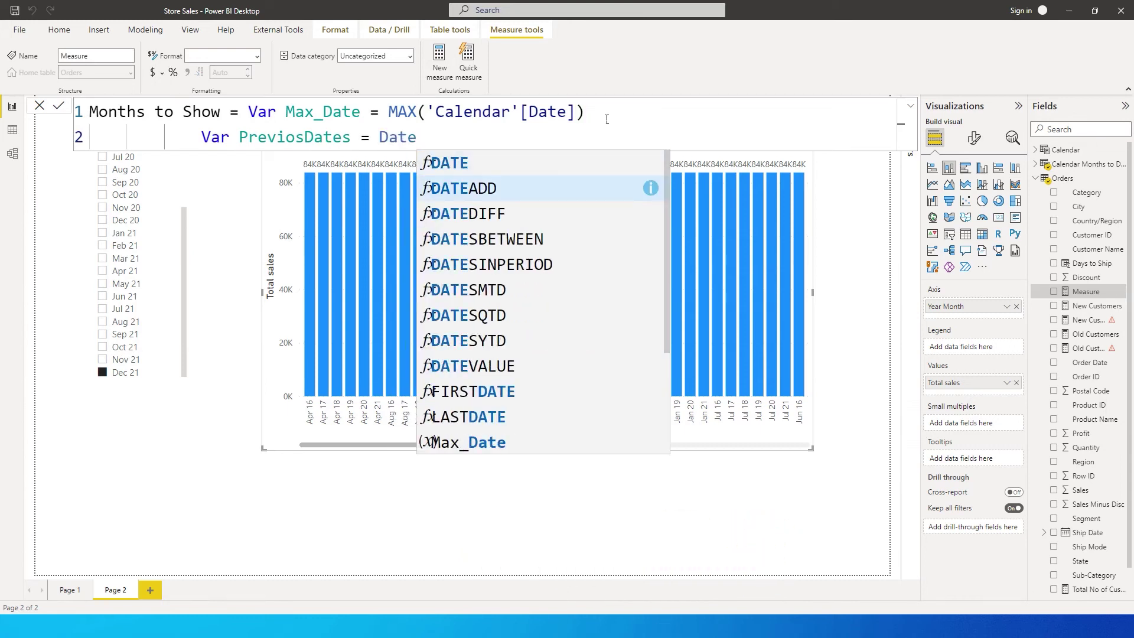
{"action": "key", "text": "Tab"}
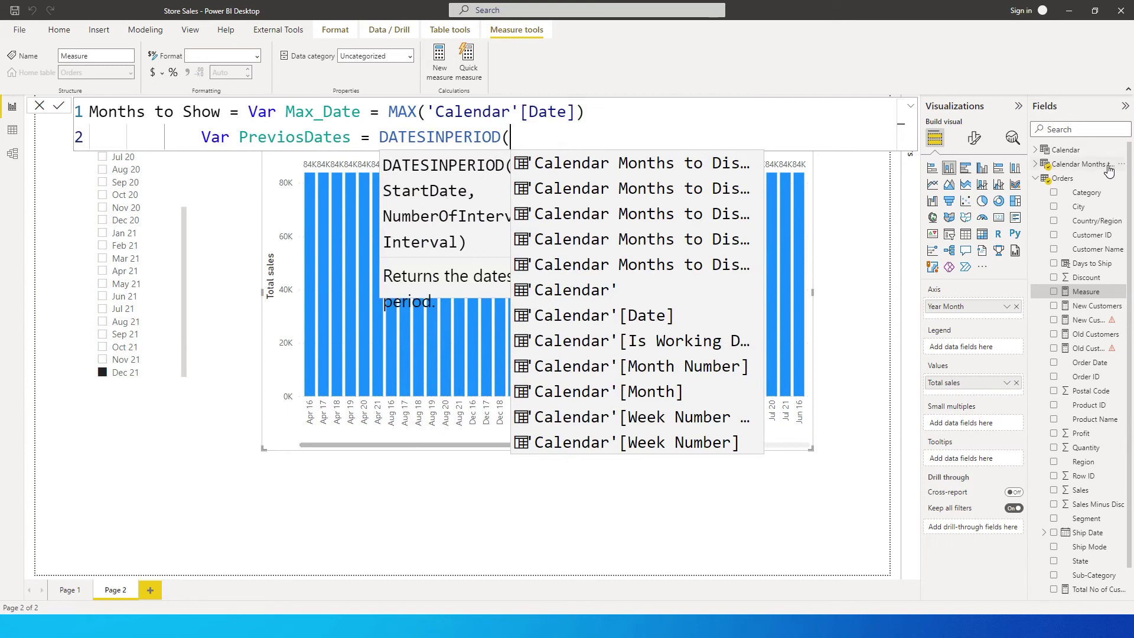
{"action": "type", "text": "Ca"}
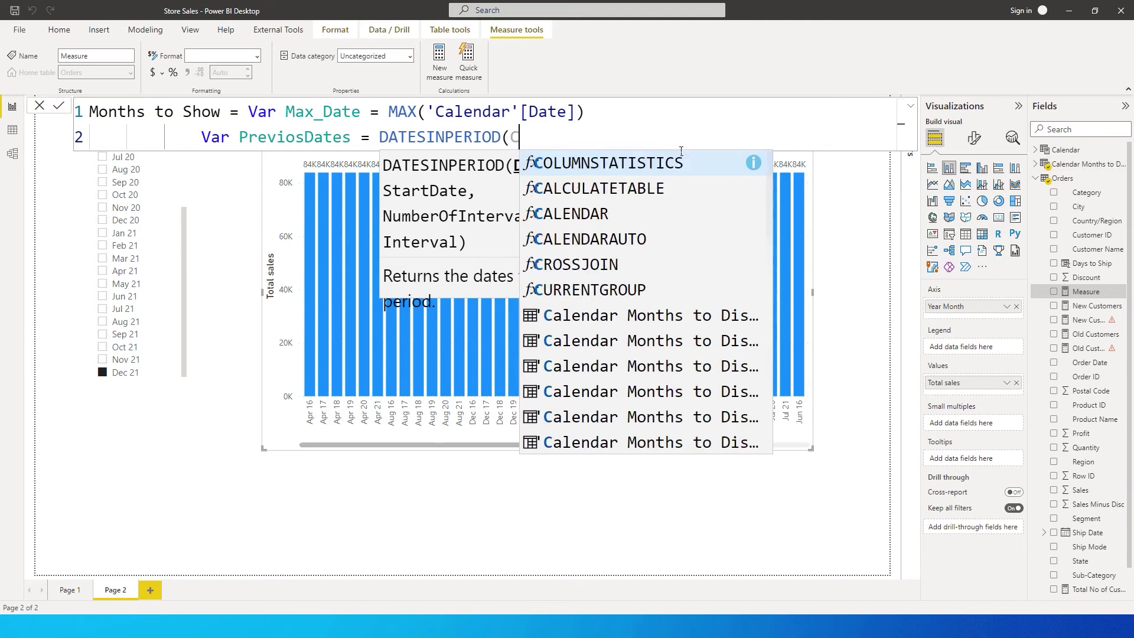
{"action": "key", "text": "Down"}
{"action": "key", "text": "Down"}
{"action": "key", "text": "Down"}
{"action": "key", "text": "Down"}
{"action": "key", "text": "Down"}
{"action": "key", "text": "Down"}
{"action": "key", "text": "Down"}
{"action": "key", "text": "Down"}
{"action": "key", "text": "Down"}
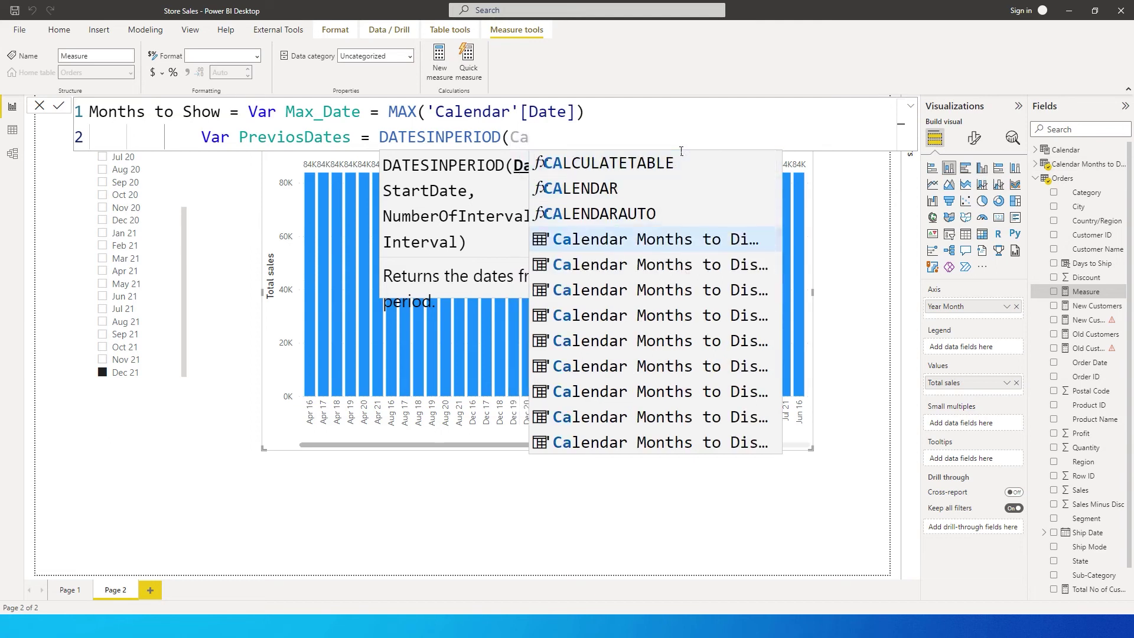
{"action": "key", "text": "Down"}
{"action": "key", "text": "Down"}
{"action": "key", "text": "Down"}
{"action": "key", "text": "Up"}
{"action": "key", "text": "Up"}
{"action": "key", "text": "Up"}
{"action": "key", "text": "Up"}
{"action": "key", "text": "Up"}
{"action": "key", "text": "BackSpace"}
{"action": "key", "text": "BackSpace"}
{"action": "type", "text": "Date"}
{"action": "key", "text": "Down"}
{"action": "key", "text": "Down"}
{"action": "key", "text": "Down"}
{"action": "key", "text": "Down"}
{"action": "key", "text": "Down"}
{"action": "key", "text": "Down"}
{"action": "key", "text": "Down"}
{"action": "key", "text": "Down"}
{"action": "key", "text": "Down"}
{"action": "key", "text": "Tab"}
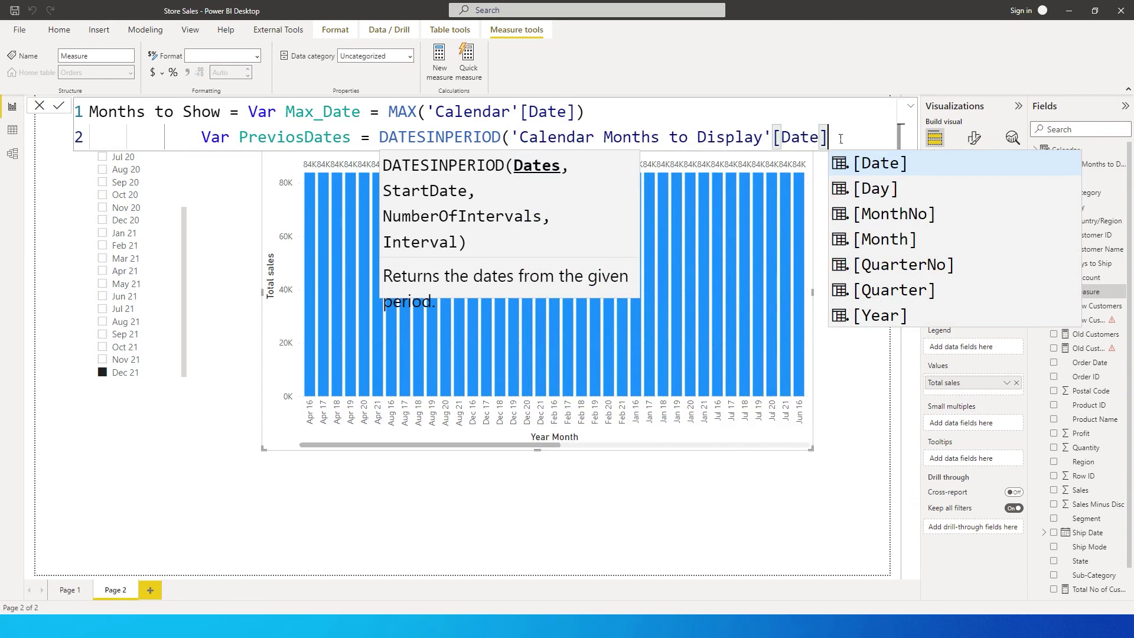
Finish DATESINPERIOD with Max_Date, -6 and MONTH, then begin Var Result = CALCULATE.
{"action": "scroll", "coordinate": [796, 138], "scroll_direction": "down", "scroll_amount": 1}
{"action": "type", "text": ","}
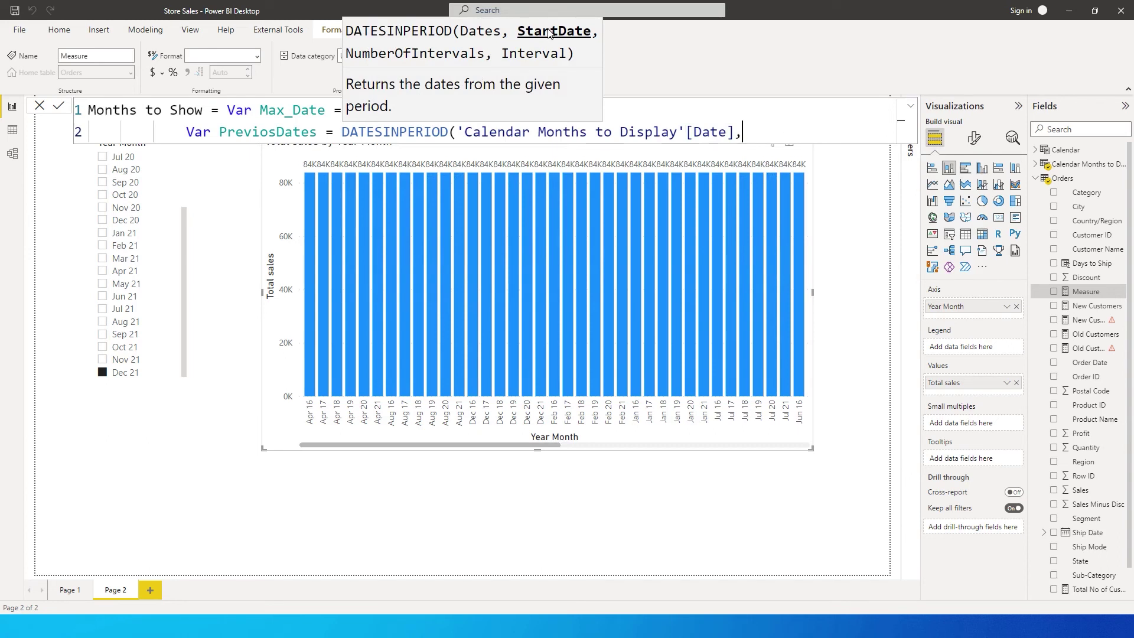
{"action": "type", "text": "Max"}
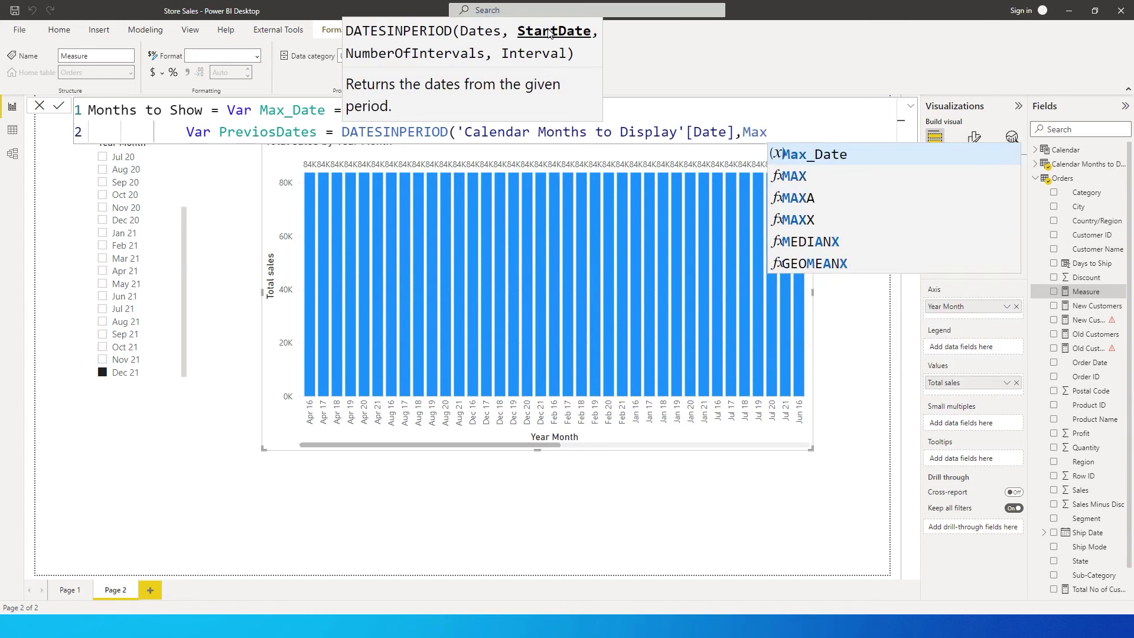
{"action": "type", "text": "_Date"}
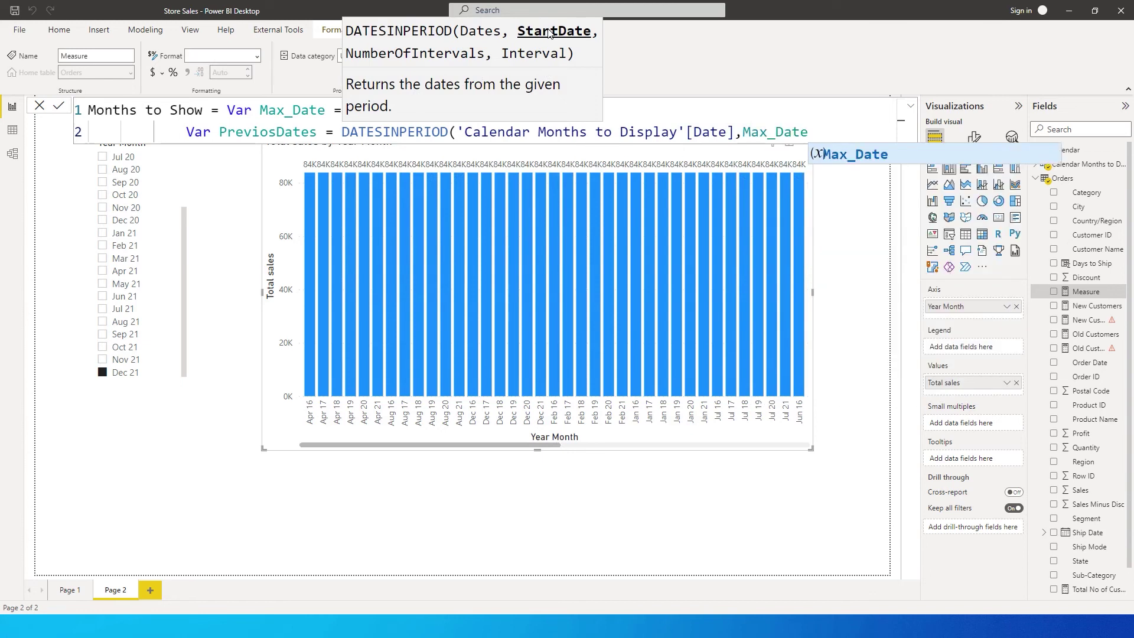
{"action": "type", "text": ","}
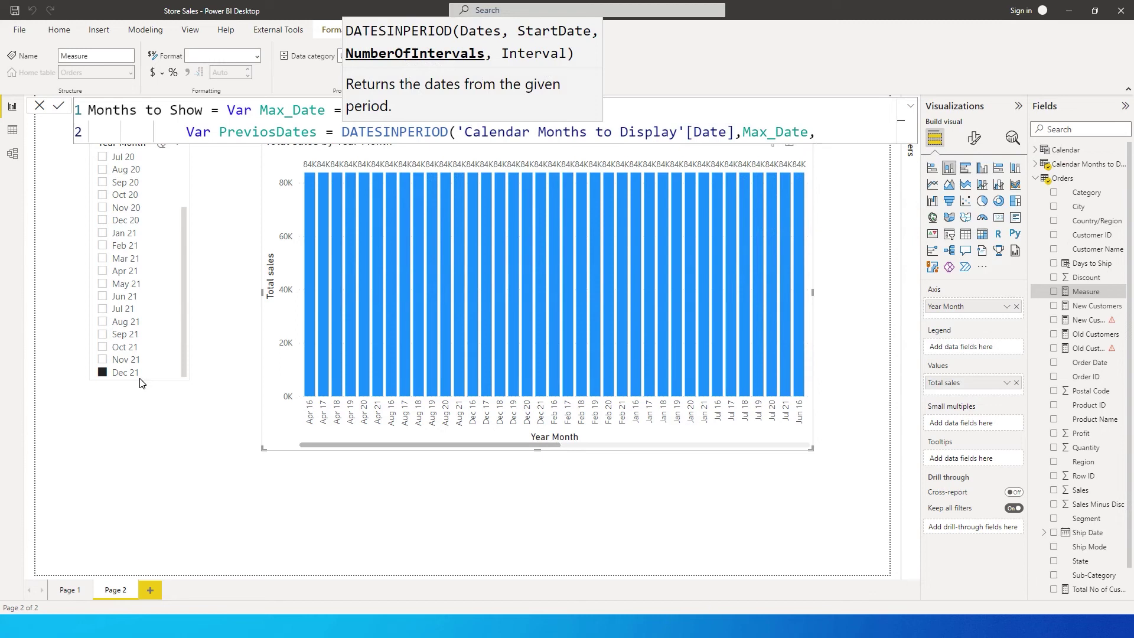
{"action": "type", "text": "-6,"}
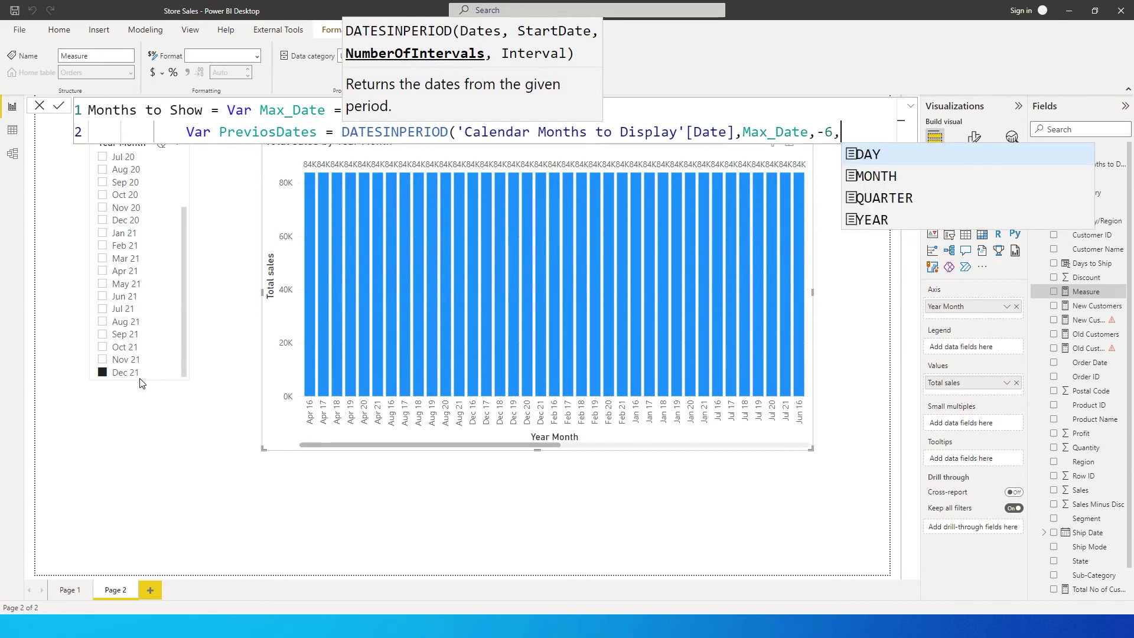
{"action": "key", "text": "Down"}
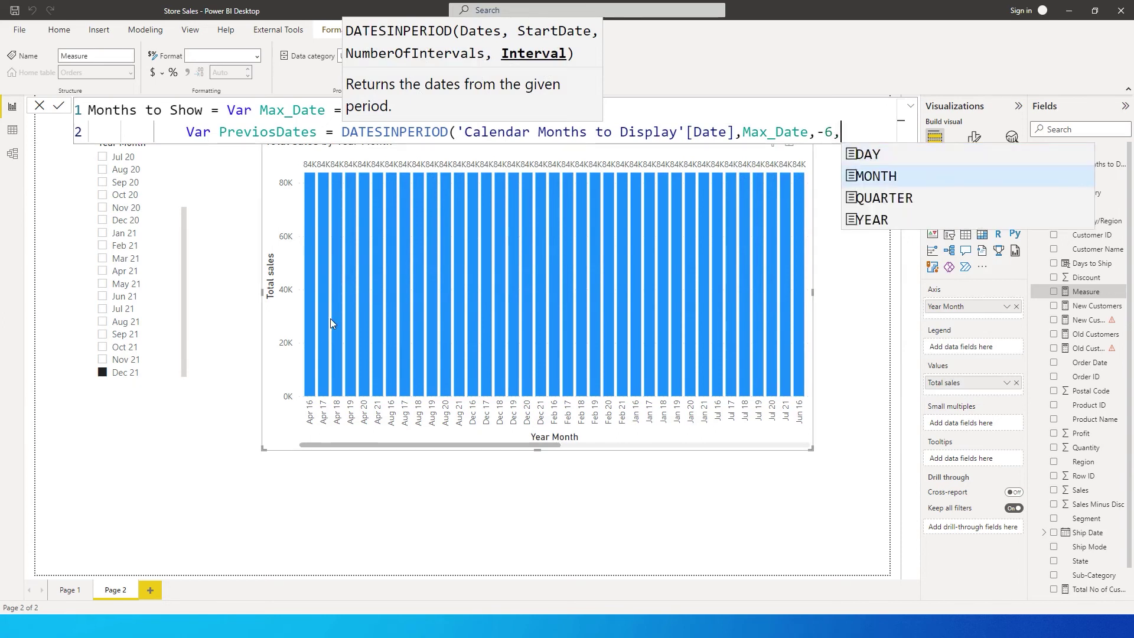
{"action": "key", "text": "Tab"}
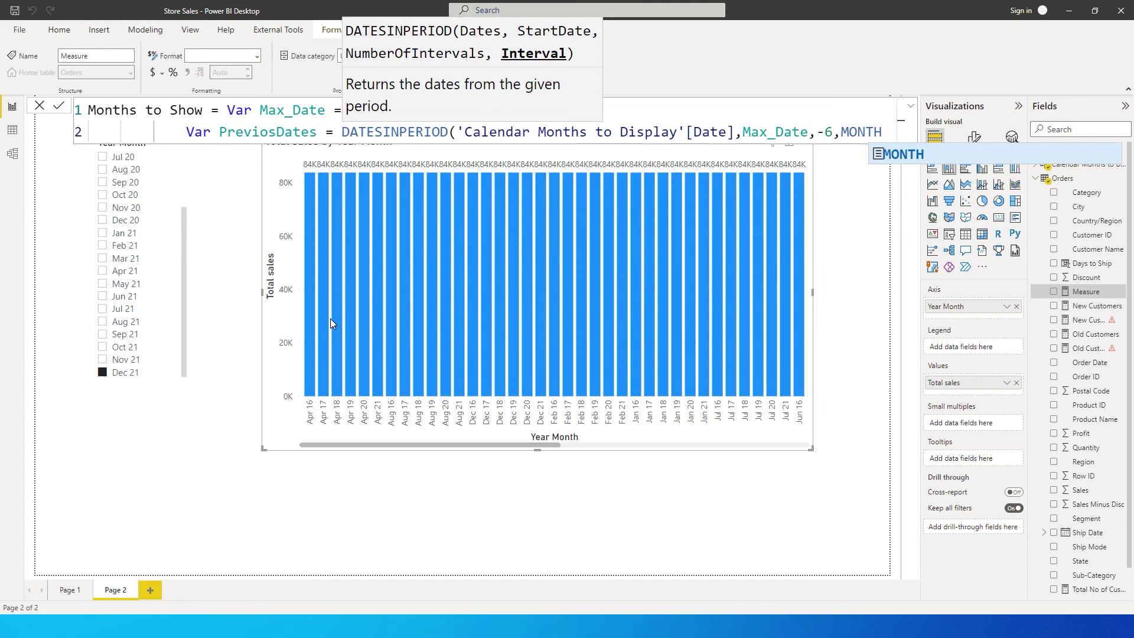
{"action": "type", "text": ")"}
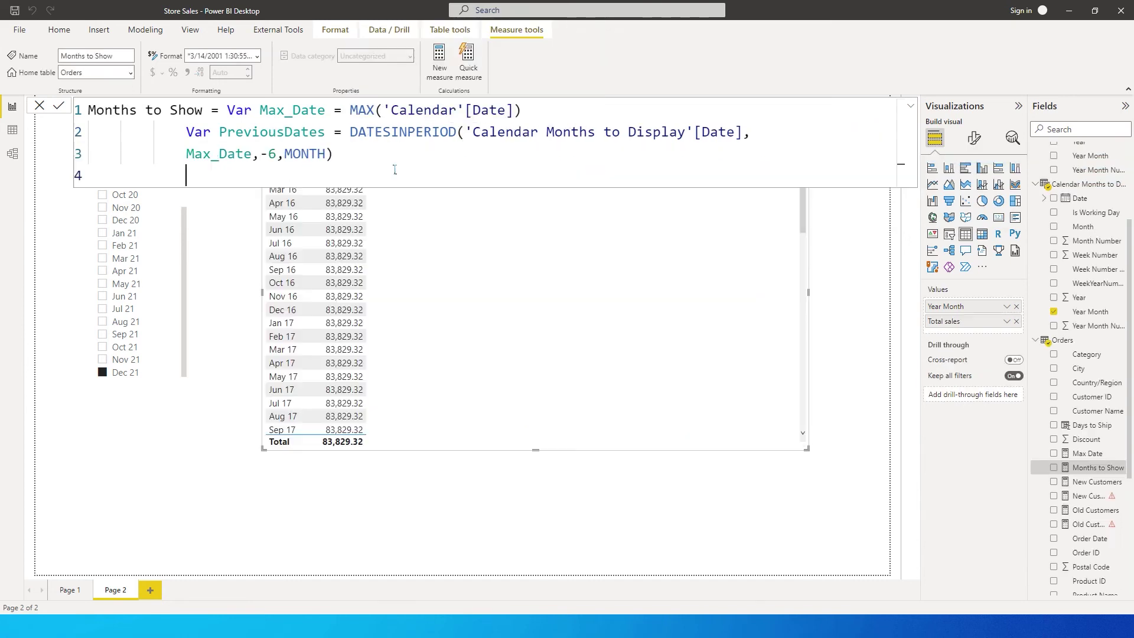
{"action": "type", "text": "Var"}
{"action": "type", "text": " Res"}
{"action": "type", "text": "ul"}
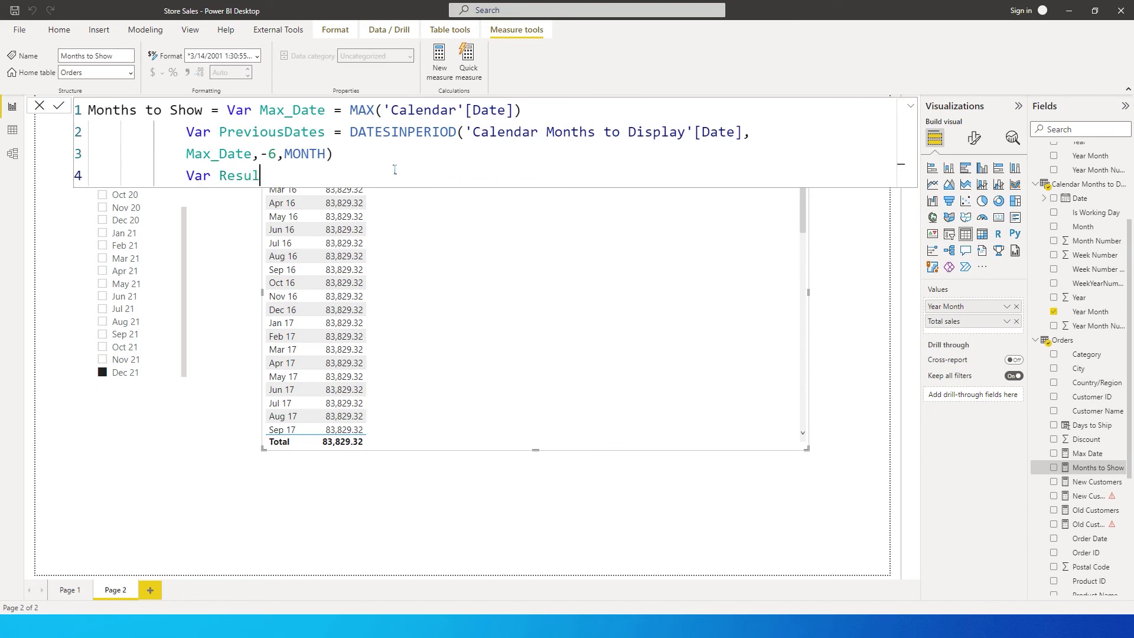
{"action": "type", "text": "t = CALCULATE("}
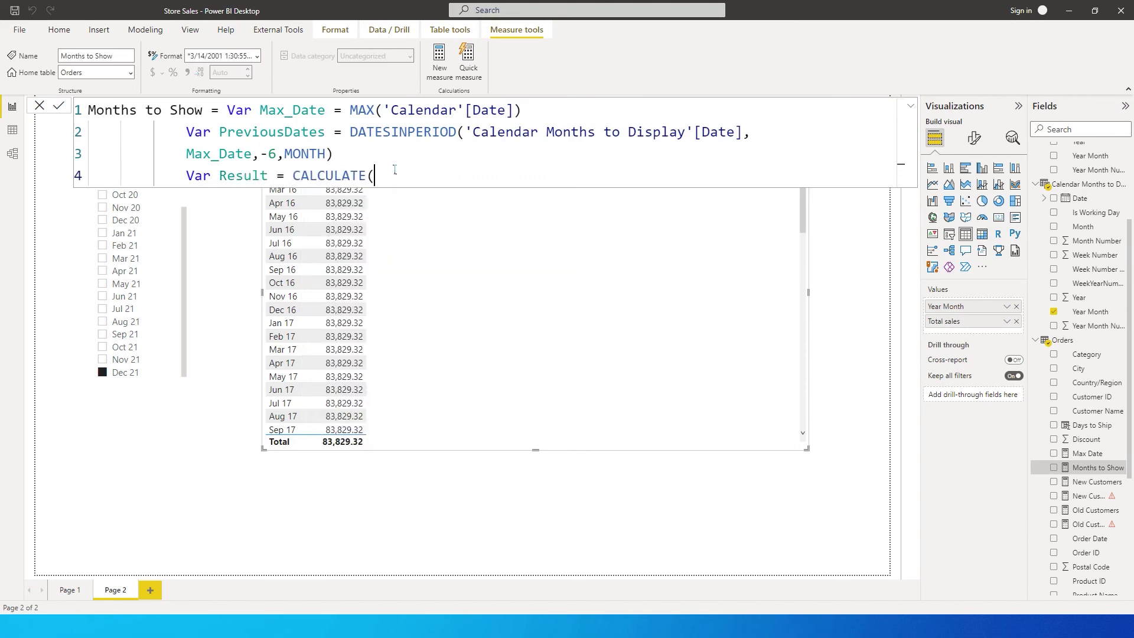
{"action": "type", "text": "total"}
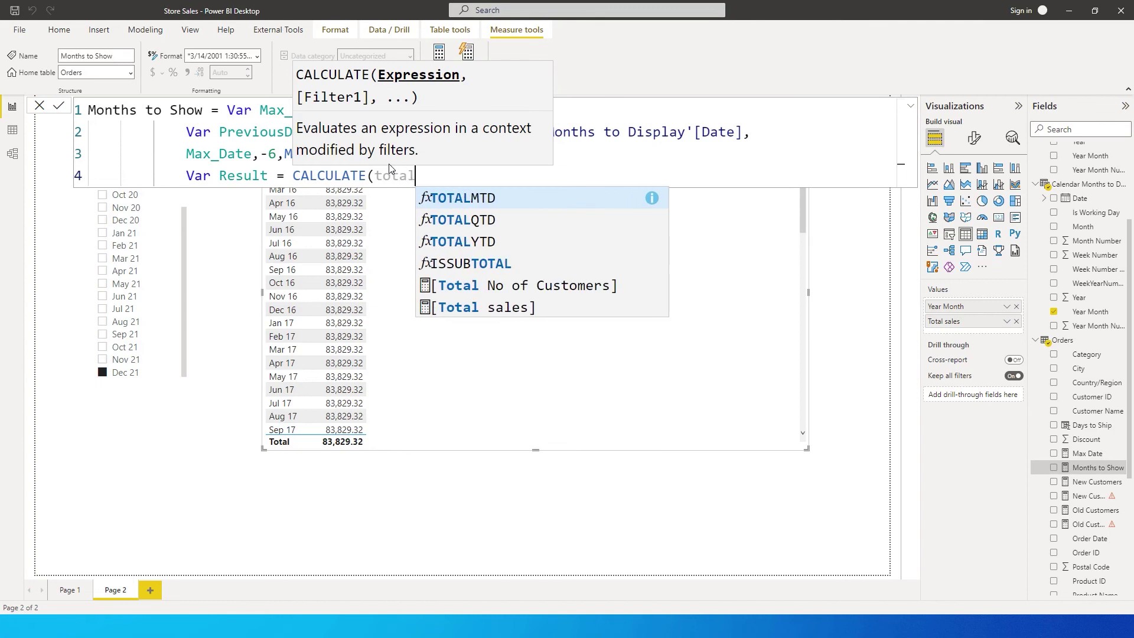
Give CALCULATE the [Total sales] measure and an indented REMOVEFILTERS('Calendar') filter argument.
{"action": "key", "text": "Tab"}
{"action": "type", "text": ","}
{"action": "key", "text": "shift+Return"}
{"action": "key", "text": "Tab"}
{"action": "key", "text": "Tab"}
{"action": "key", "text": "Tab"}
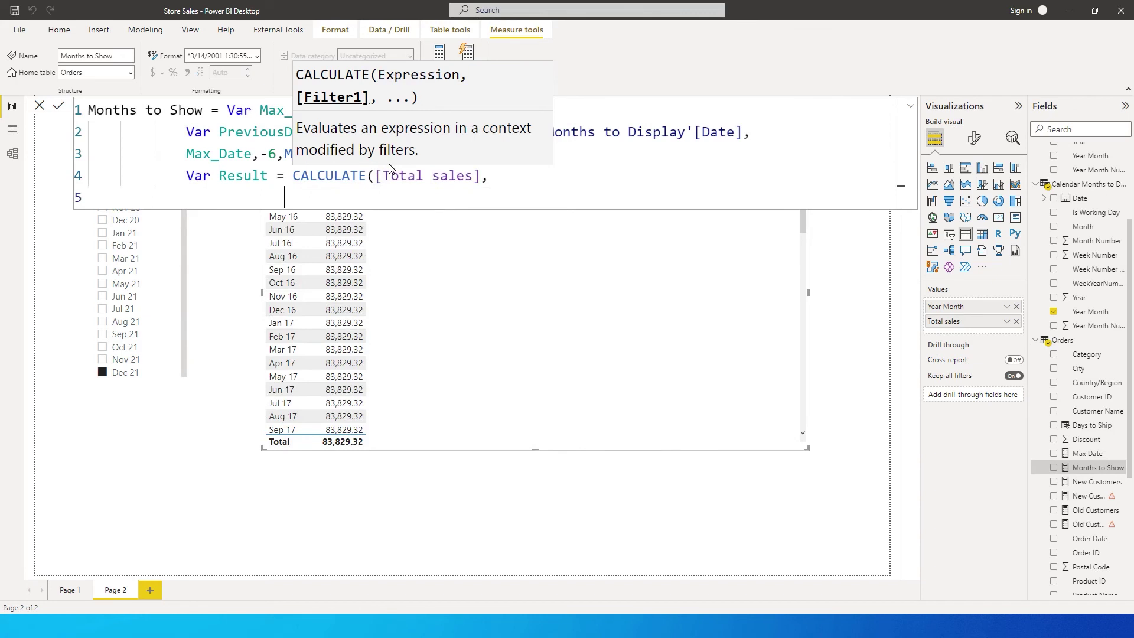
{"action": "type", "text": "Remo"}
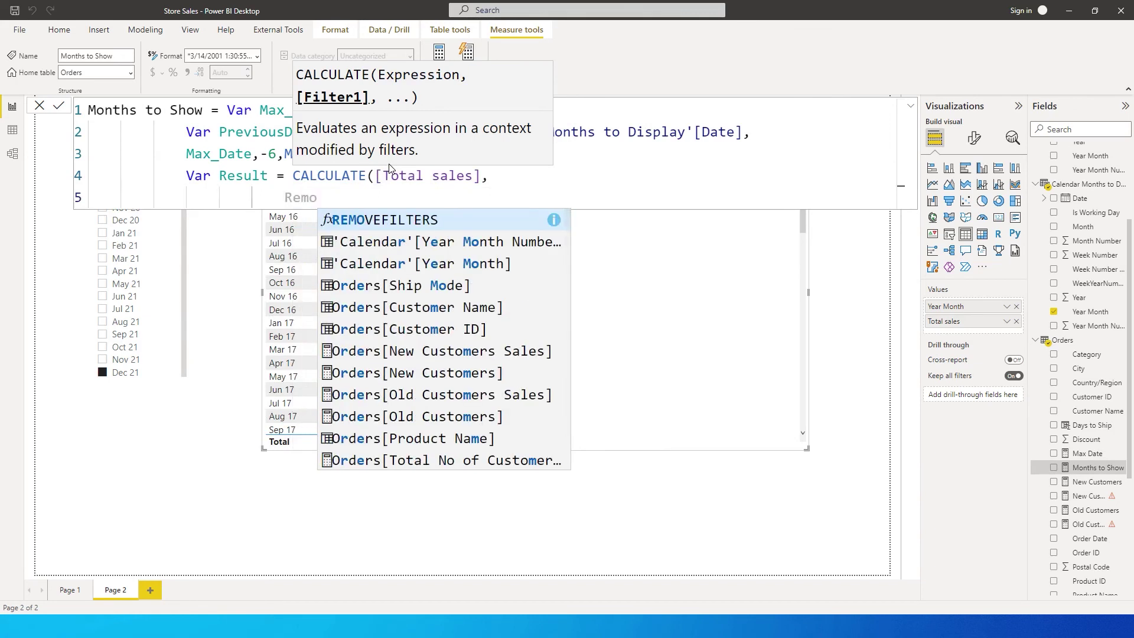
{"action": "key", "text": "Tab"}
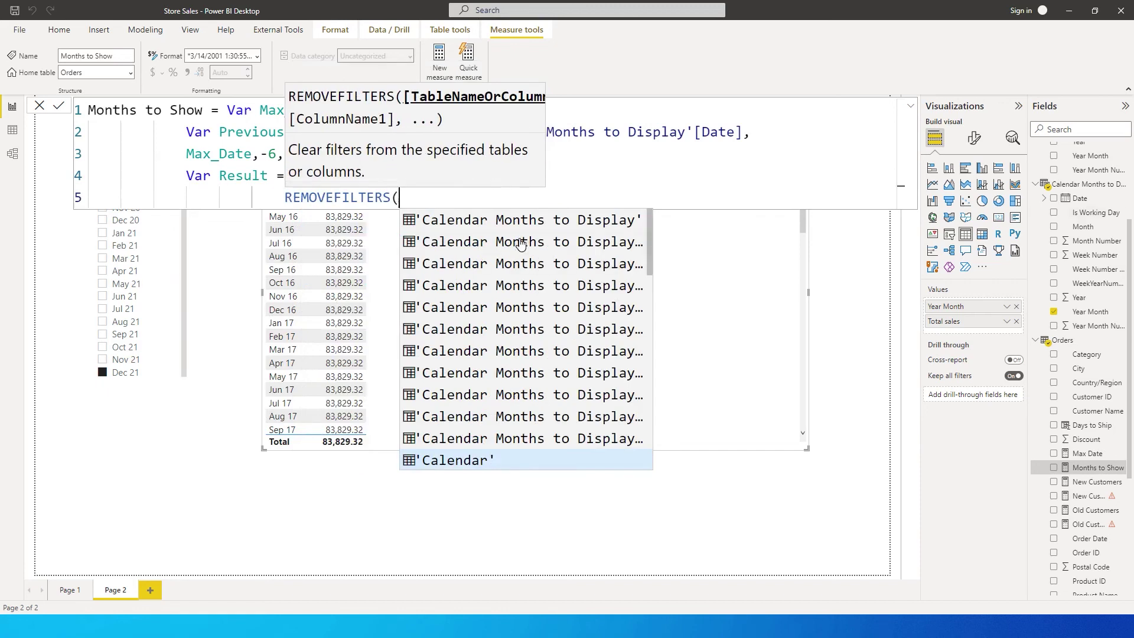
{"action": "type", "text": "Cal"}
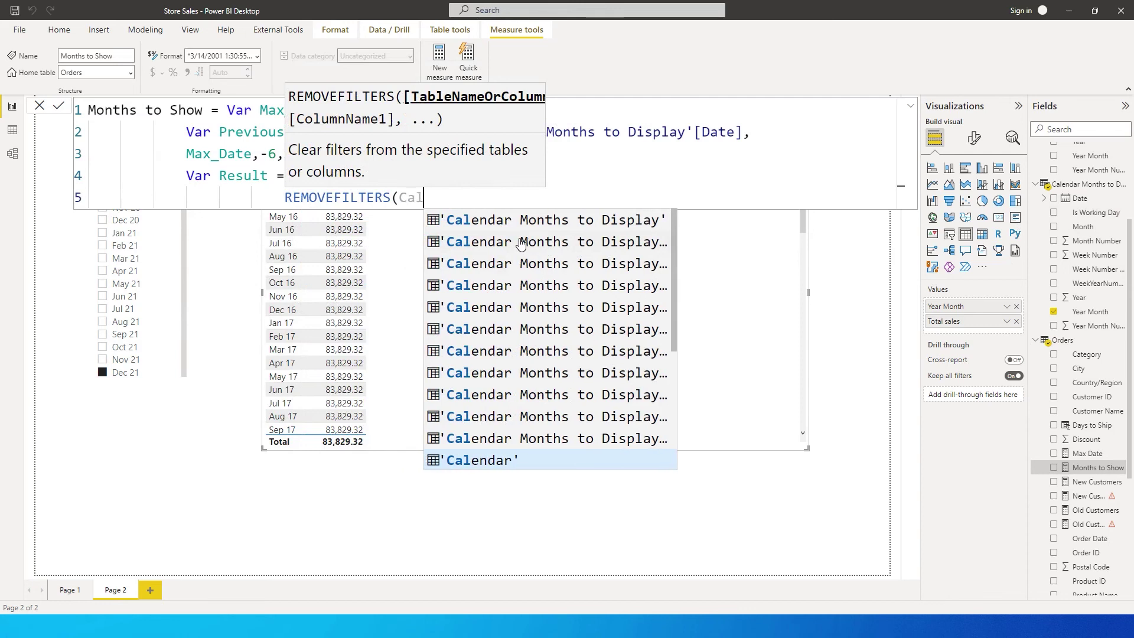
{"action": "key", "text": "Tab"}
{"action": "type", "text": ")"}
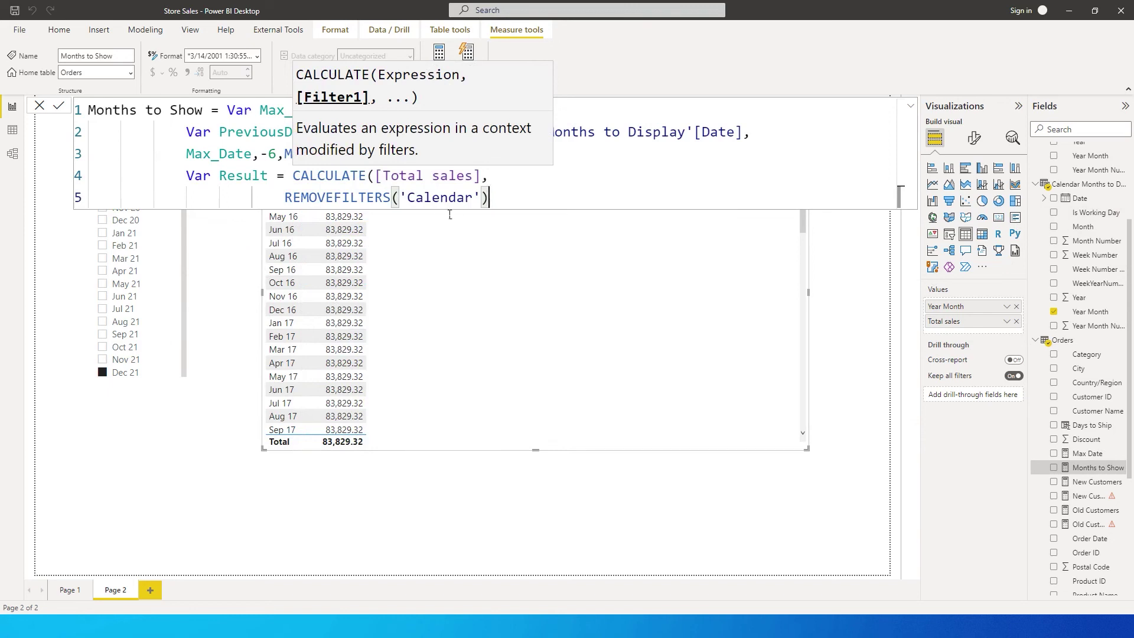
{"action": "type", "text": ","}
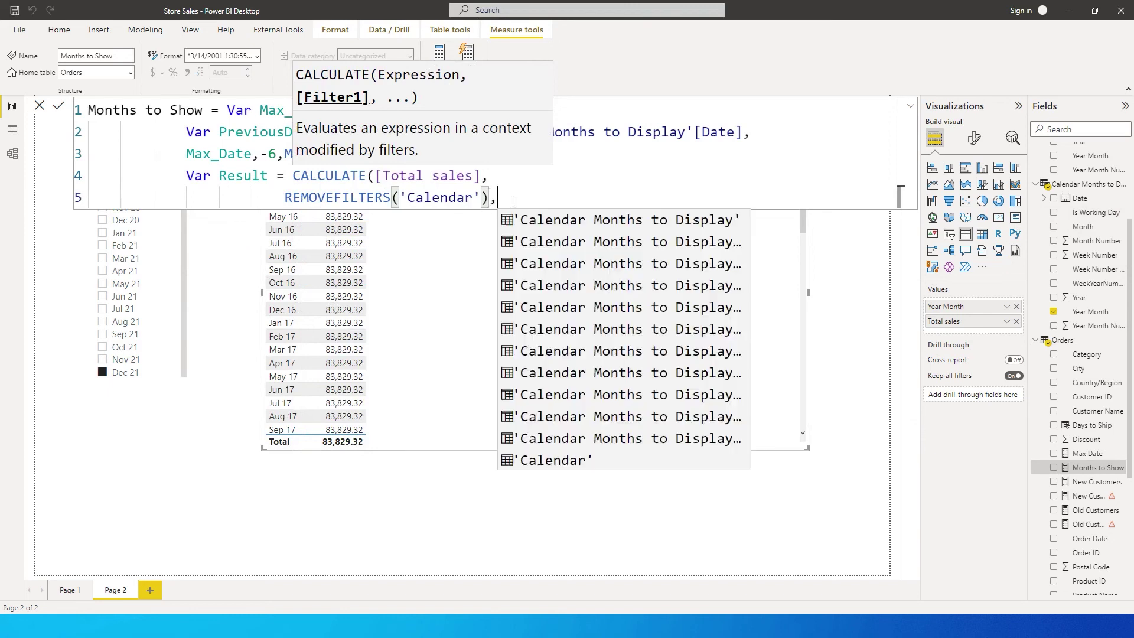
{"action": "key", "text": "shift+Return"}
{"action": "key", "text": "shift+Return"}
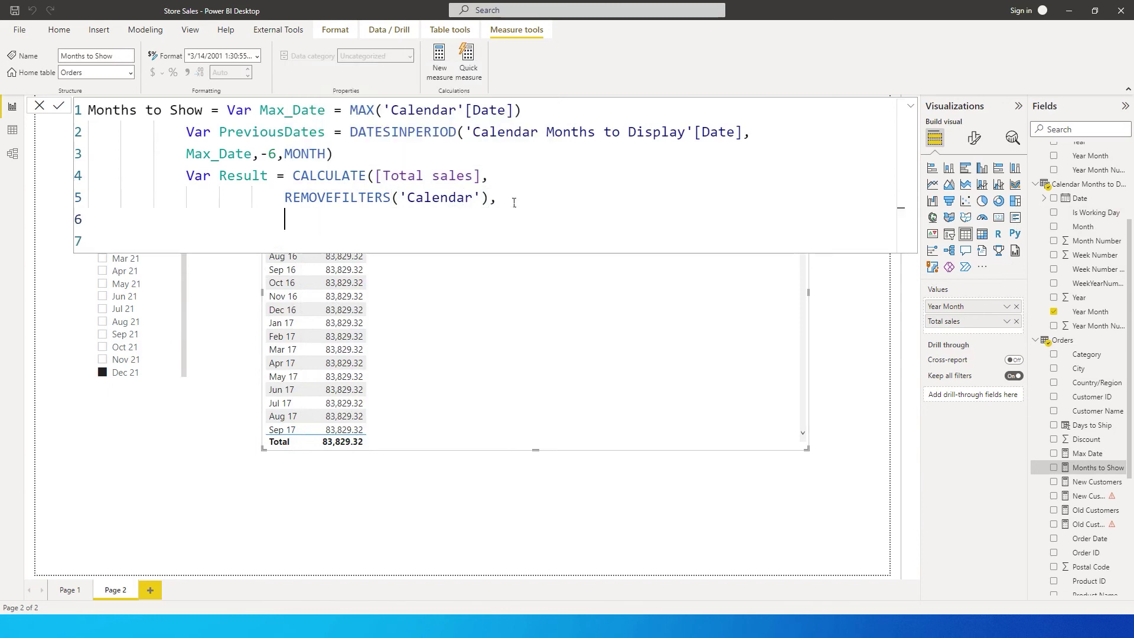
Add KEEPFILTERS(PreviousDates) as the next CALCULATE filter.
{"action": "type", "text": "keep"}
{"action": "key", "text": "Tab"}
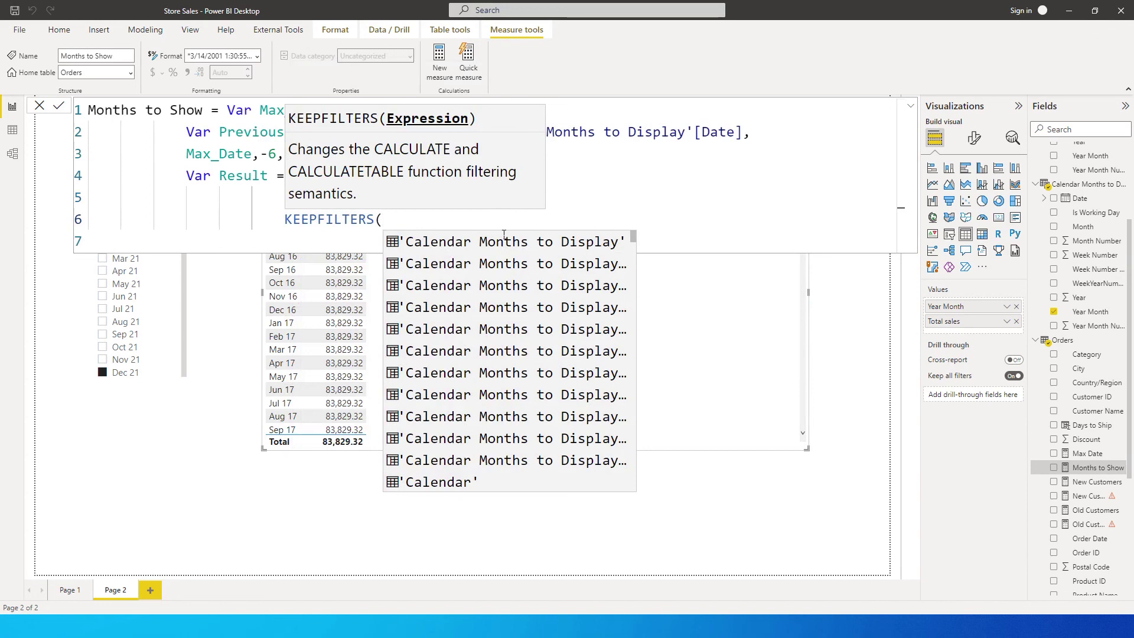
{"action": "type", "text": "PreviousDates"}
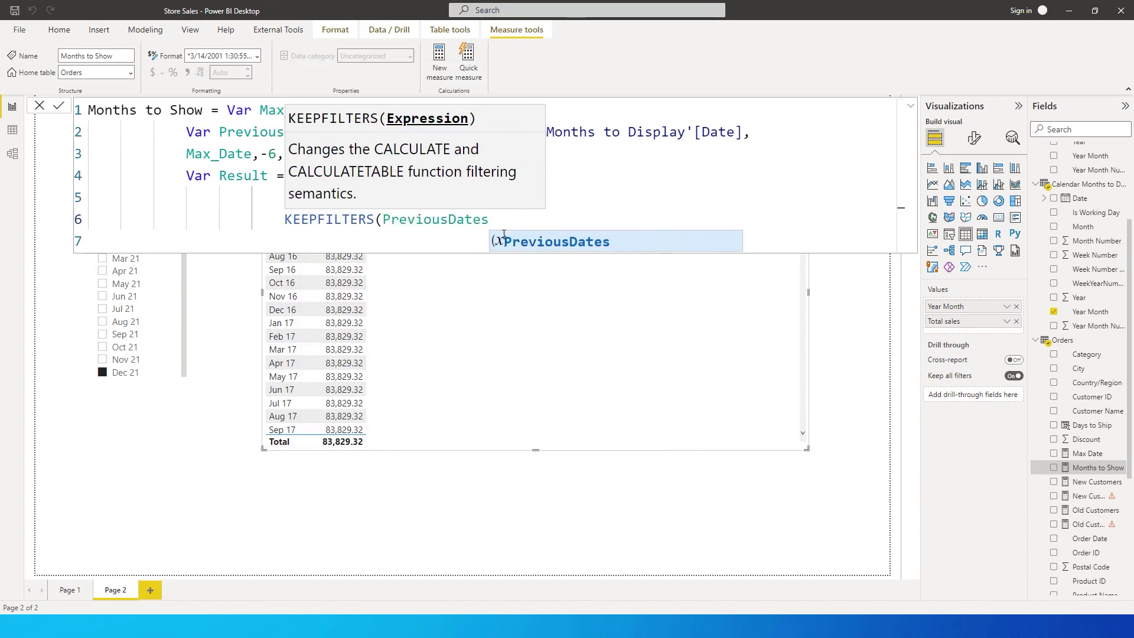
{"action": "type", "text": ")"}
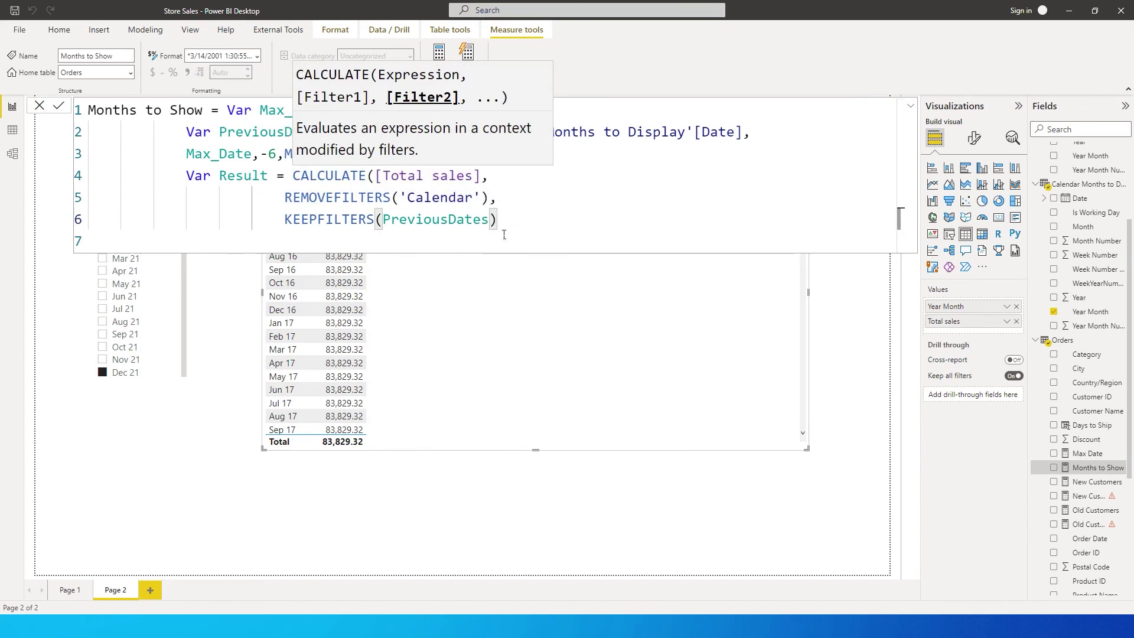
{"action": "type", "text": ","}
{"action": "key", "text": "shift+Return"}
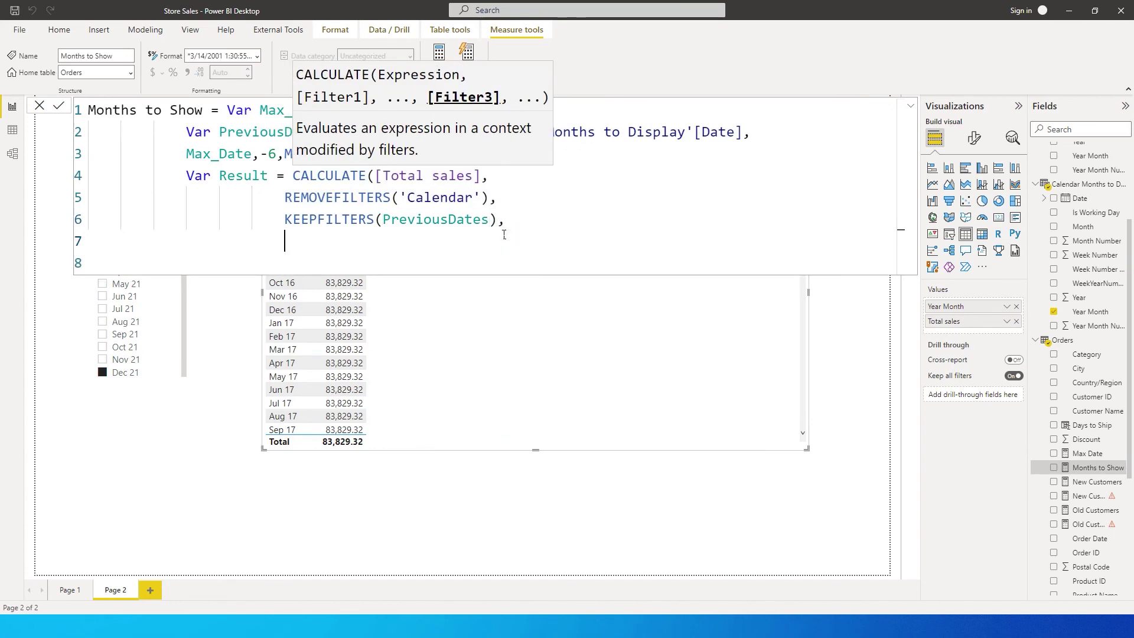
Add USERELATIONSHIP('Calendar'[Date],'Calendar Months to Display'[Date]) and close CALCULATE.
{"action": "type", "text": "Use"}
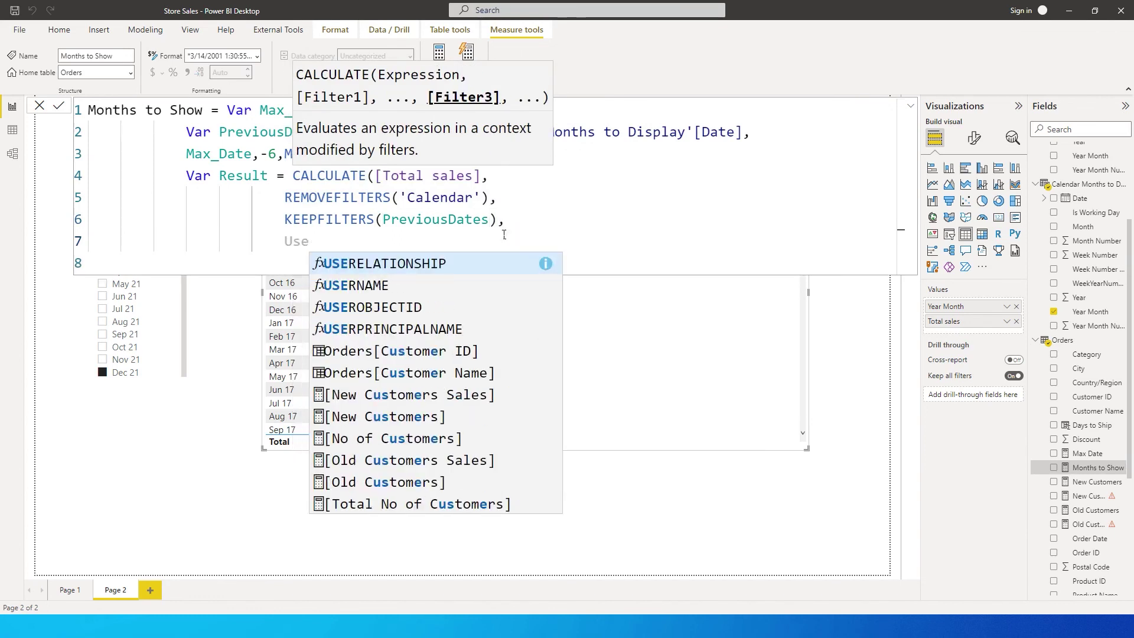
{"action": "key", "text": "Tab"}
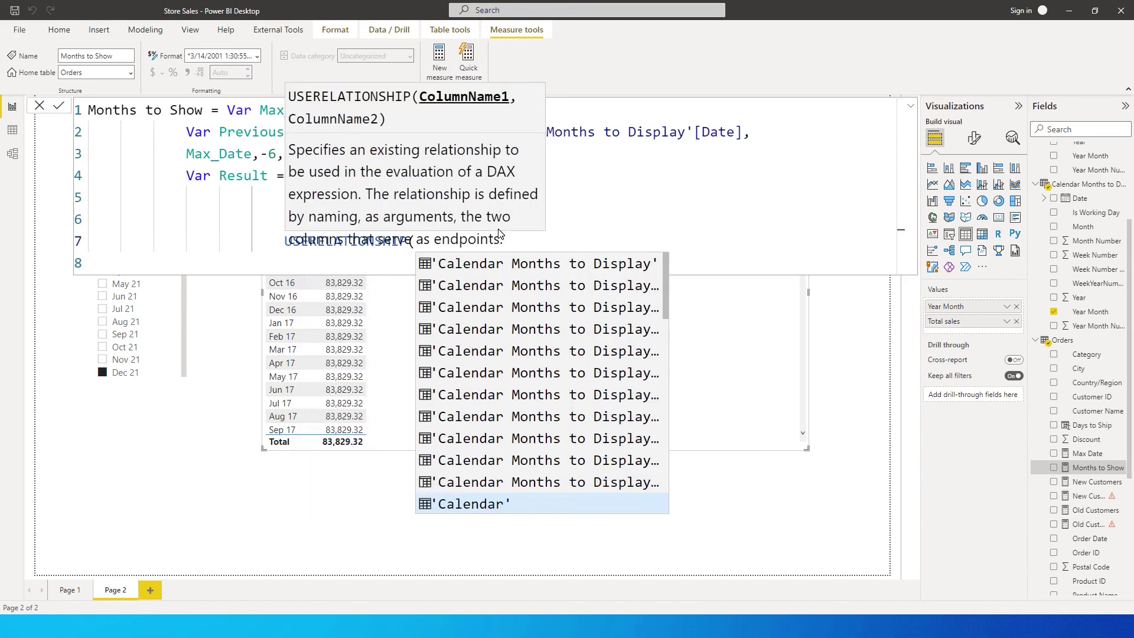
{"action": "key", "text": "Escape"}
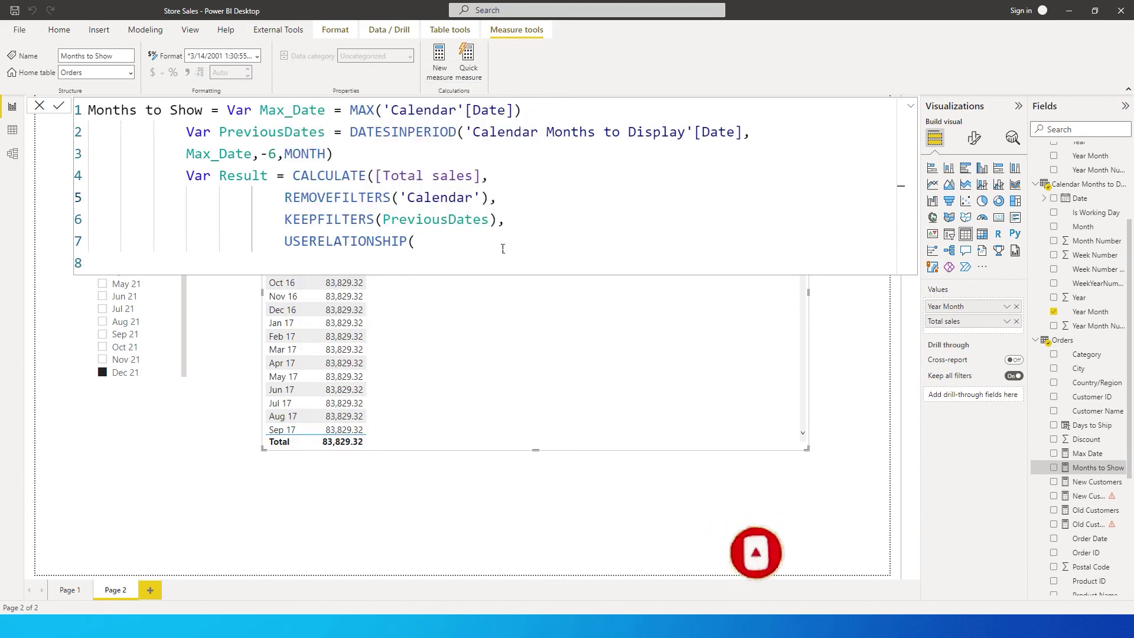
{"action": "type", "text": "Date"}
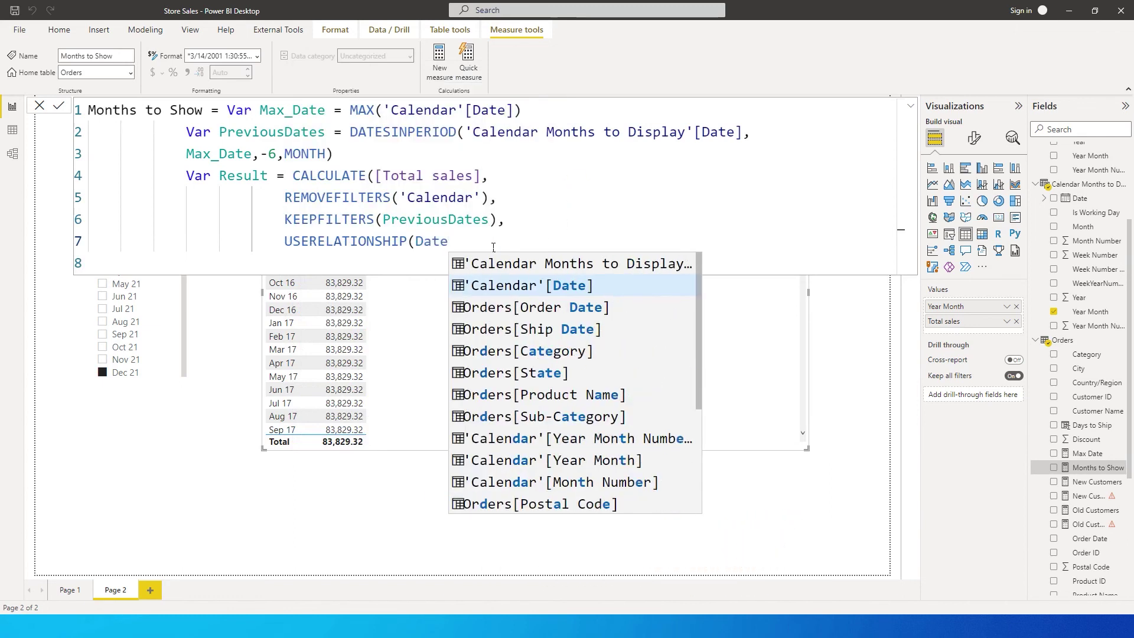
{"action": "key", "text": "Tab"}
{"action": "type", "text": ",Date"}
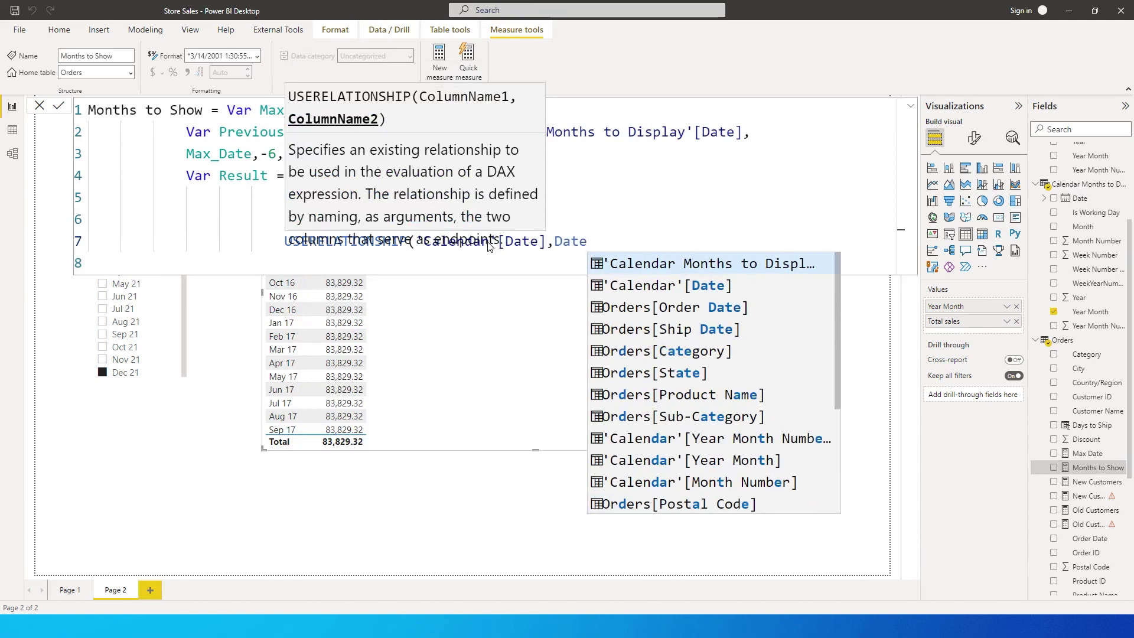
{"action": "key", "text": "Tab"}
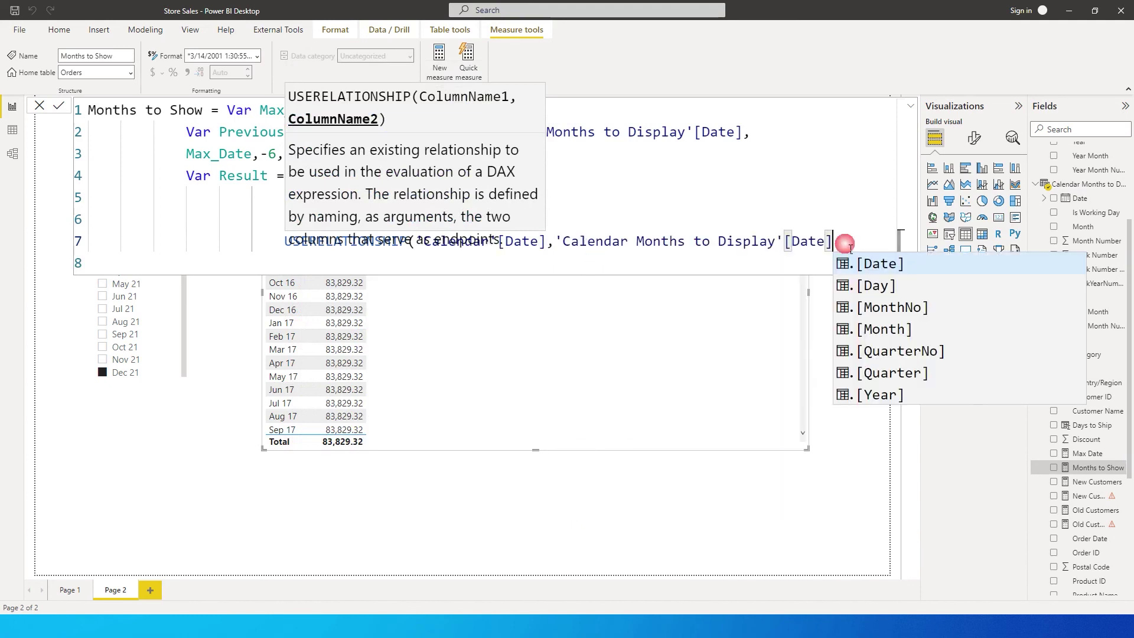
{"action": "type", "text": ")"}
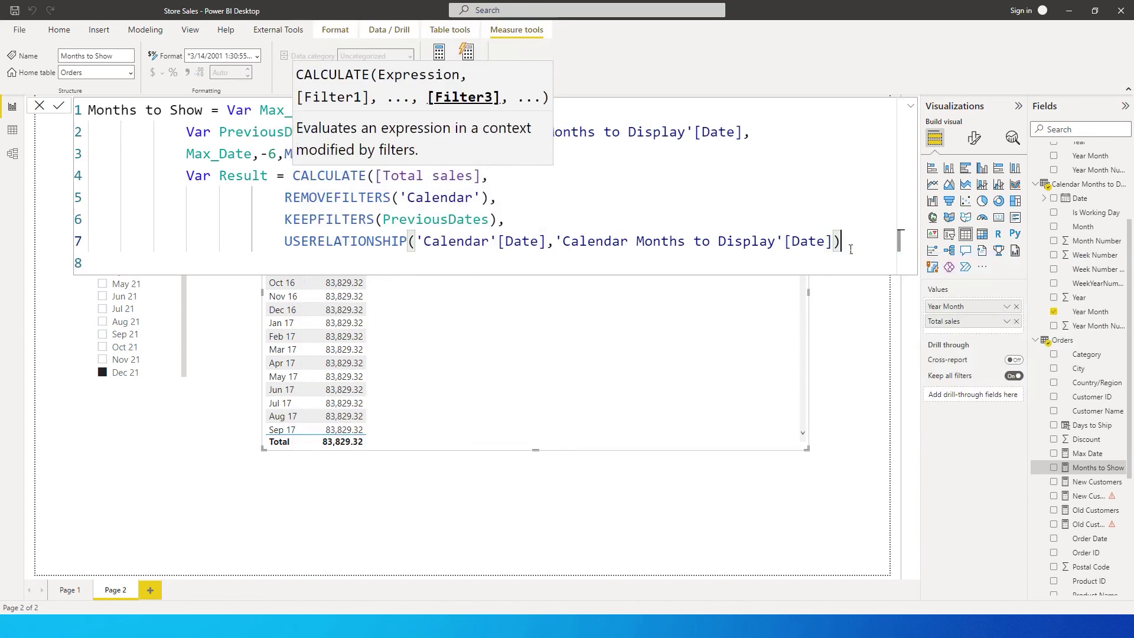
{"action": "type", "text": ")"}
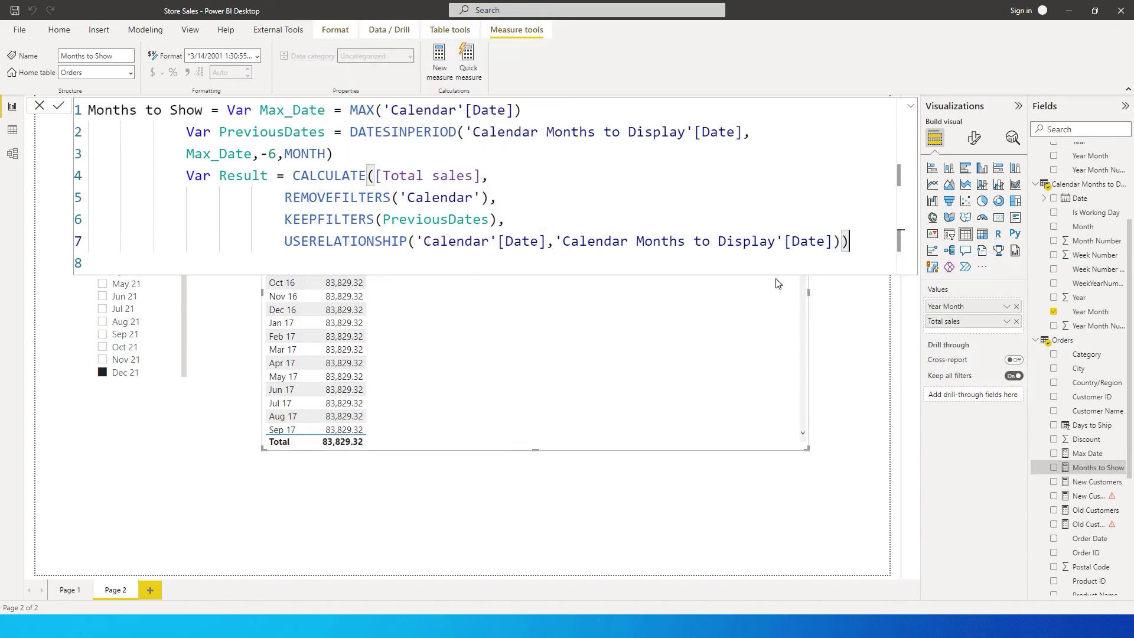
End the measure with Return Result and commit it.
{"action": "key", "text": "shift+Return"}
{"action": "key", "text": "BackSpace"}
{"action": "key", "text": "BackSpace"}
{"action": "type", "text": "Return "}
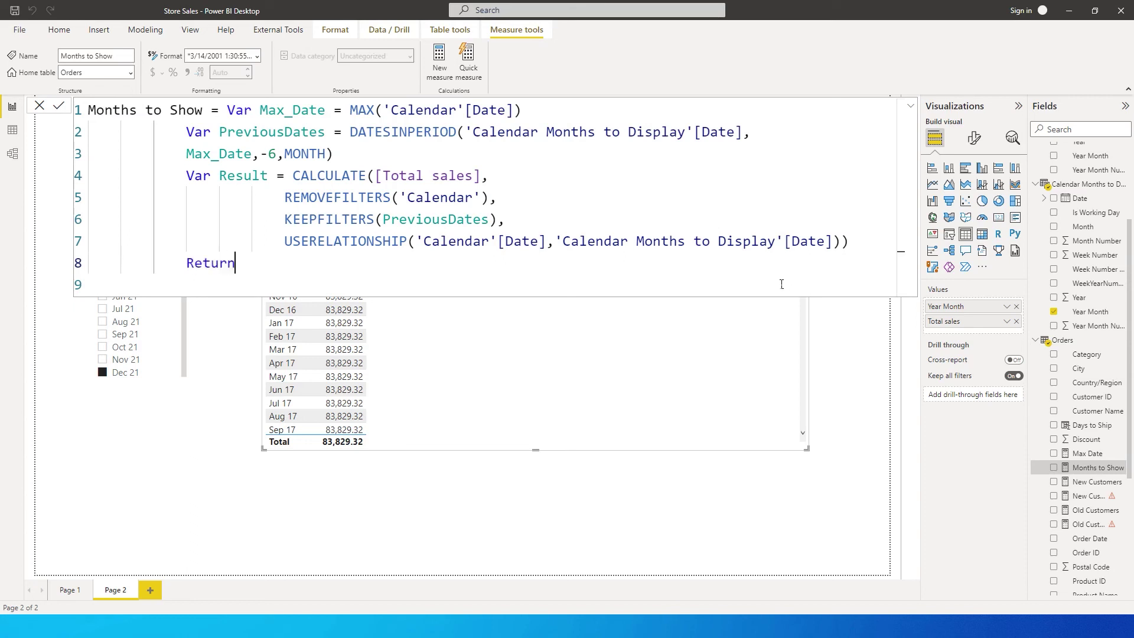
{"action": "type", "text": "Result"}
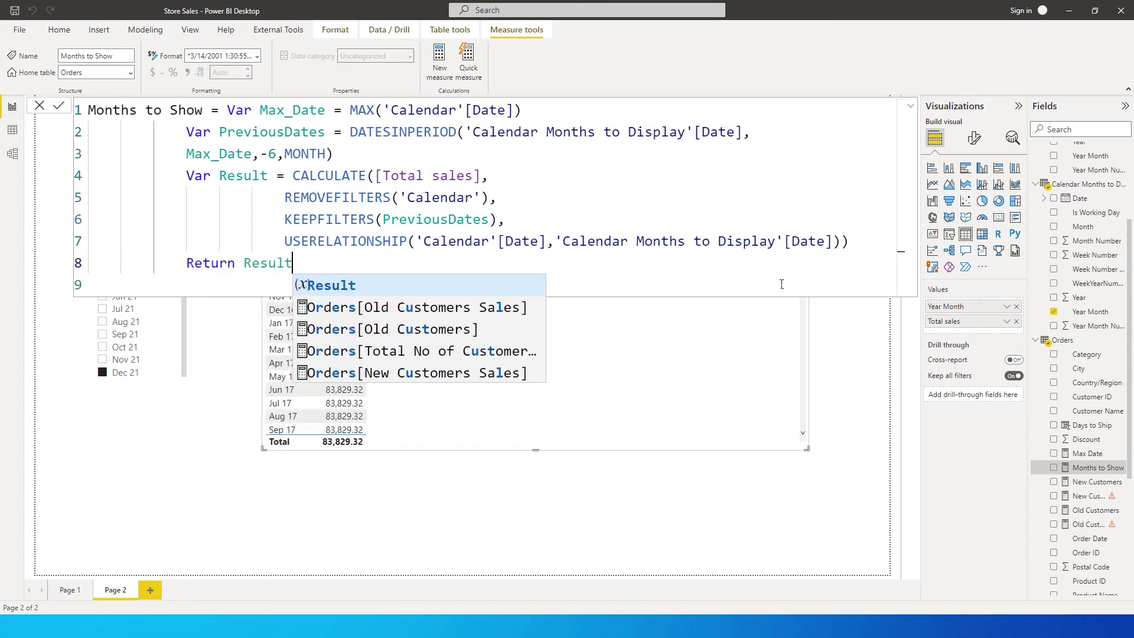
{"action": "left_click", "coordinate": [524, 266]}
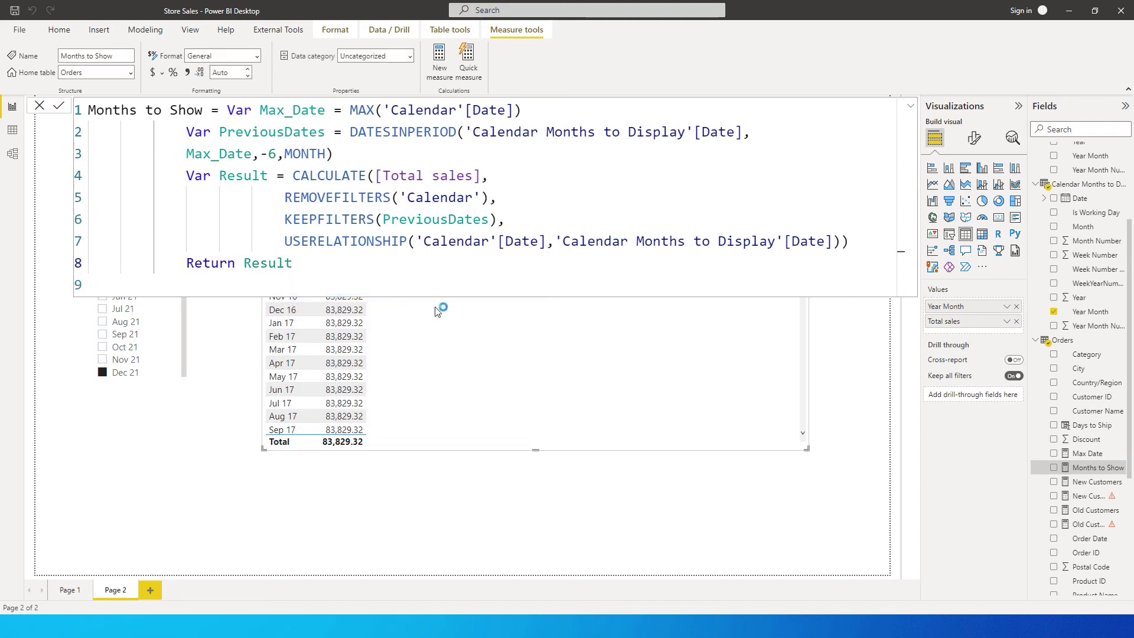
{"action": "left_click", "coordinate": [535, 387]}
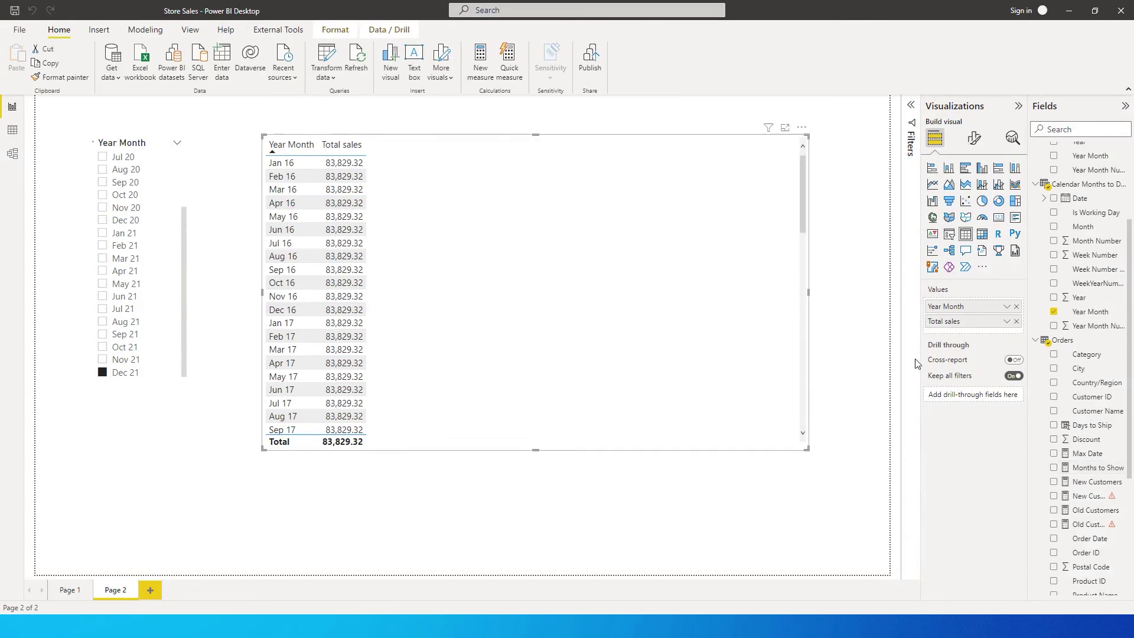
Swap Total sales for Months to Show in the table's values, showing Jul 21–Dec 21.
{"action": "left_click_drag", "start_coordinate": [1098, 474], "coordinate": [571, 326]}
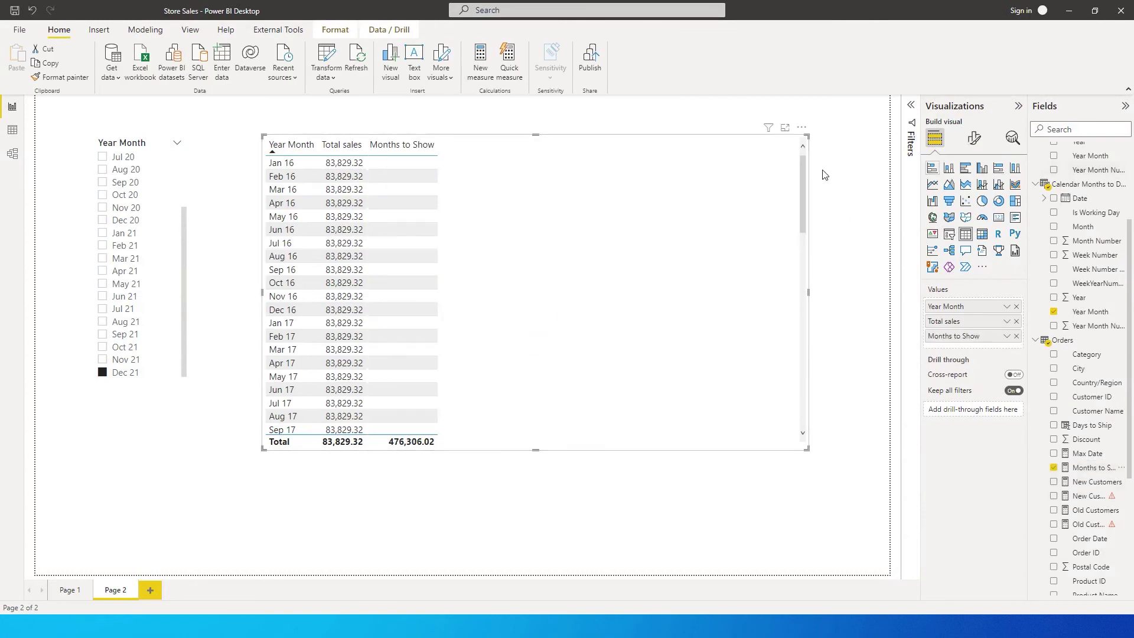
{"action": "left_click_drag", "start_coordinate": [802, 171], "coordinate": [795, 413]}
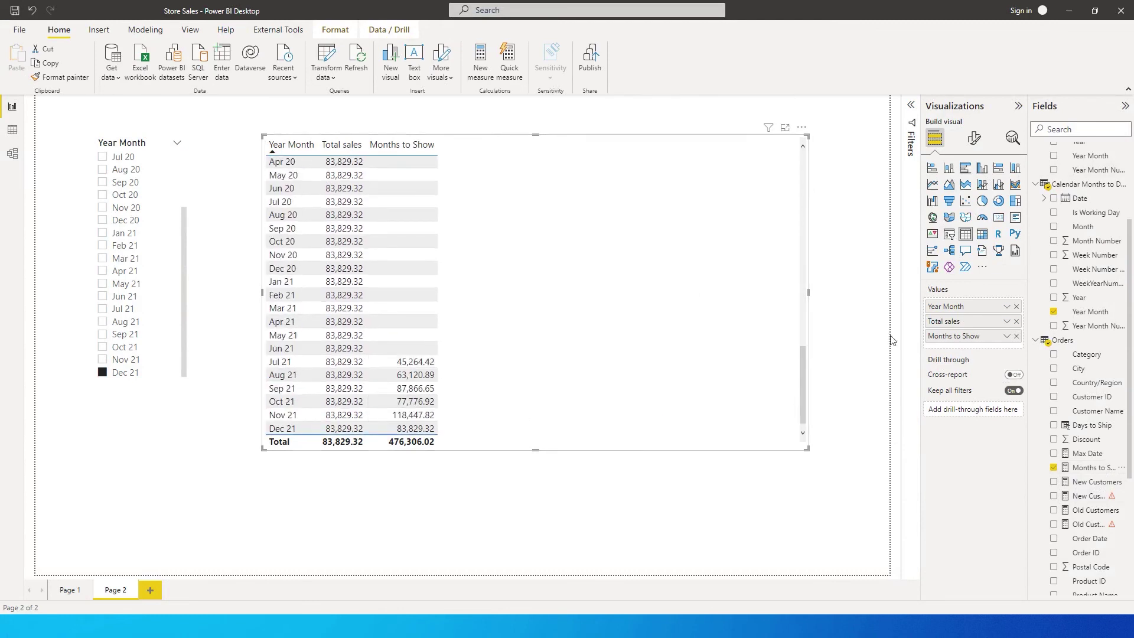
{"action": "left_click", "coordinate": [1016, 321]}
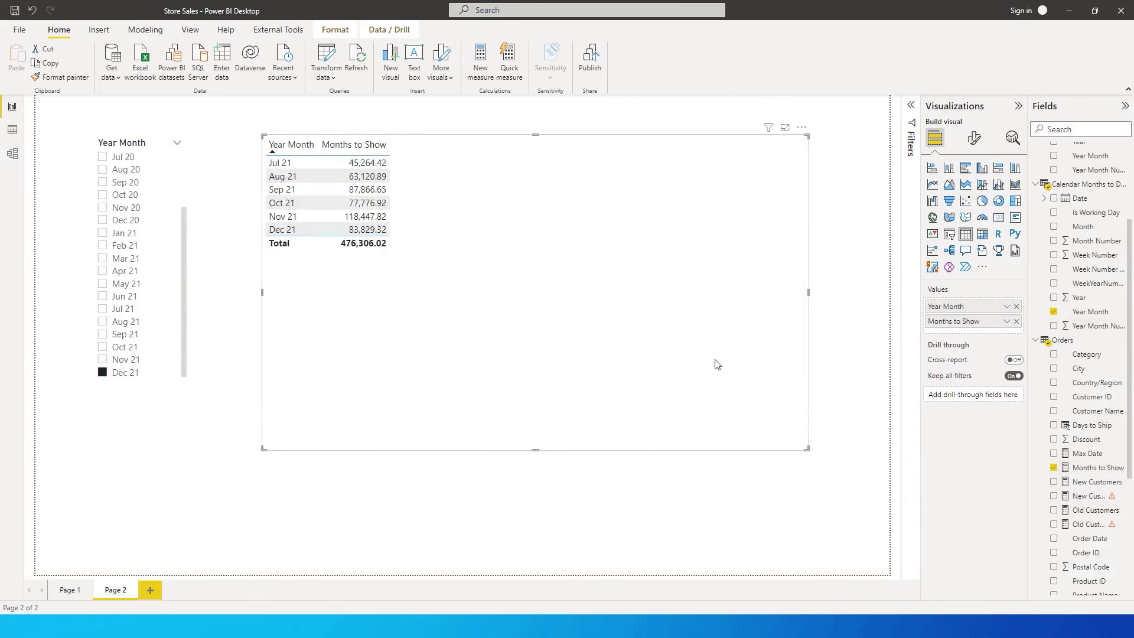
Make the table a column chart, filter the Year Month slicer to Jun 21, and open Months to Show.
{"action": "left_click", "coordinate": [950, 172]}
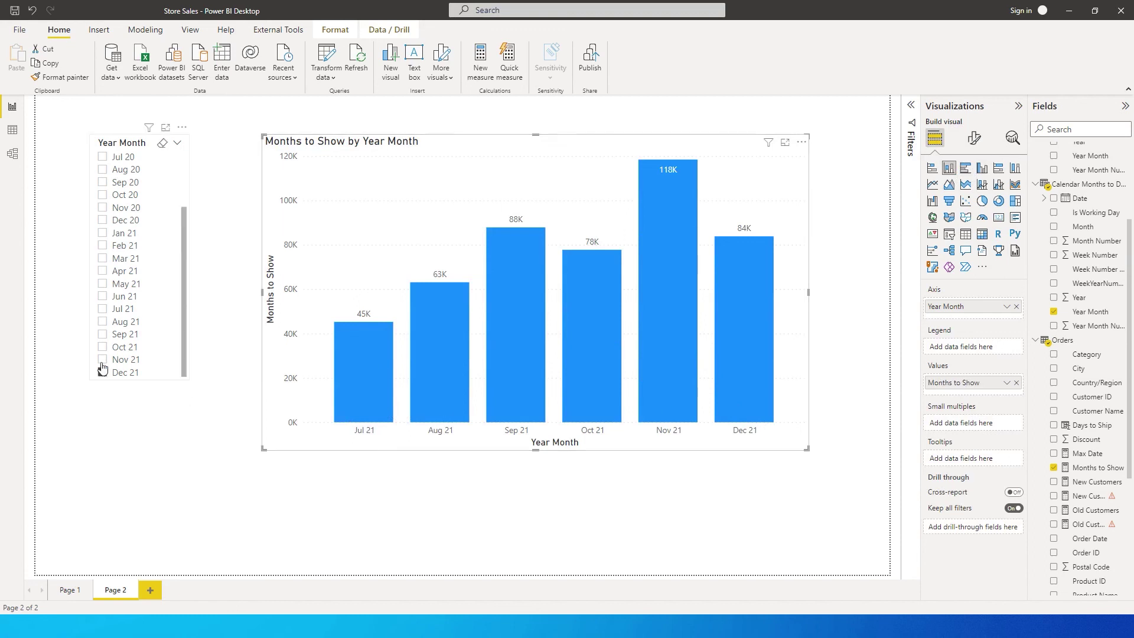
{"action": "left_click", "coordinate": [103, 296]}
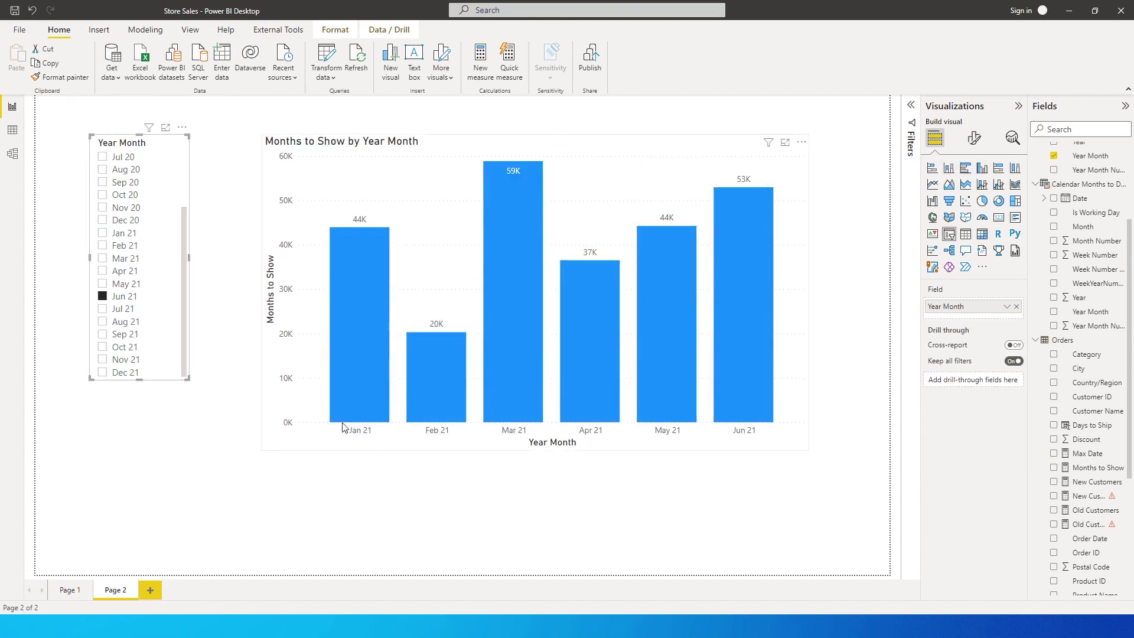
{"action": "mouse_move", "coordinate": [729, 412]}
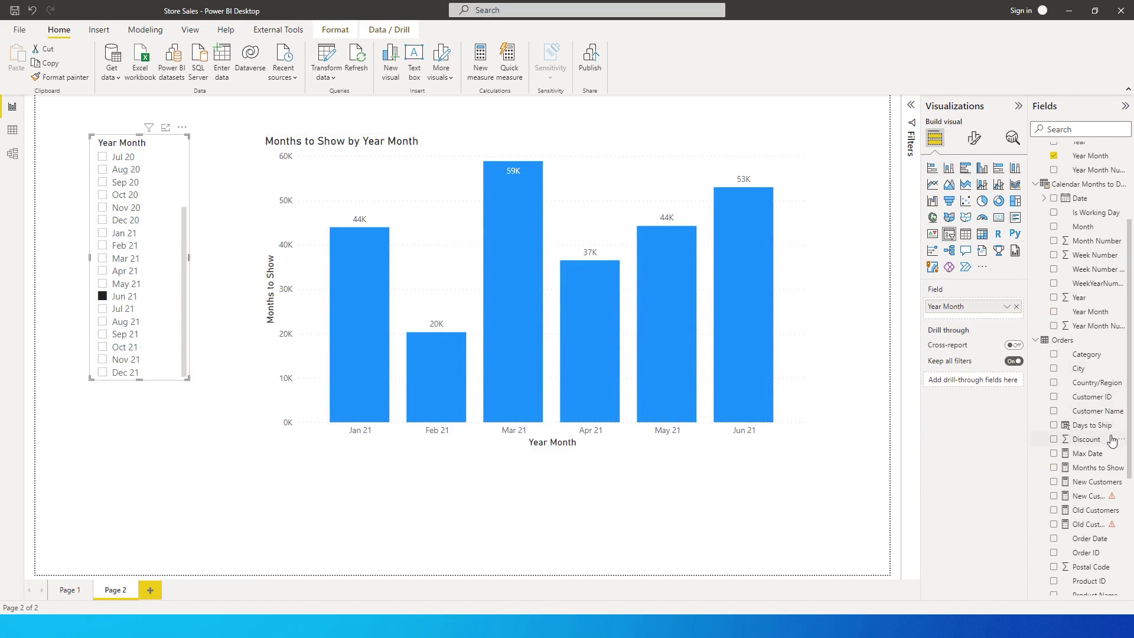
{"action": "left_click", "coordinate": [1093, 468]}
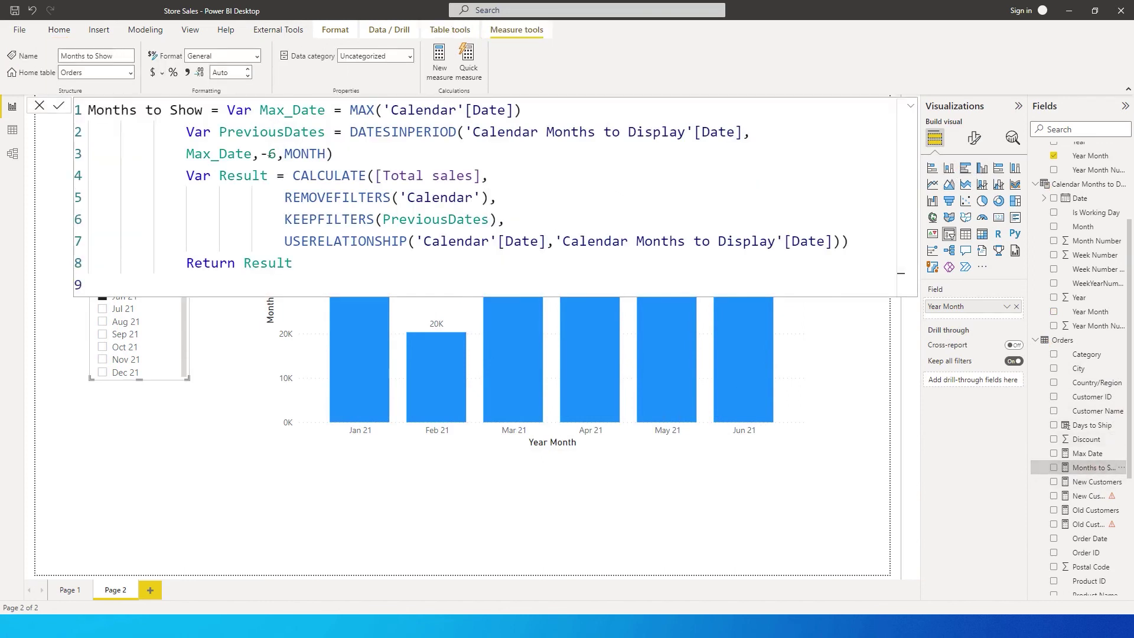
Change the Months to Show offset from -6 to -3 months.
{"action": "left_click", "coordinate": [273, 153]}
{"action": "key", "text": "BackSpace"}
{"action": "type", "text": "3"}
{"action": "key", "text": "Return"}
{"action": "left_click", "coordinate": [506, 492]}
Filter the slicer to Sep 21 and select the column chart, now showing Jul–Sep 21.
{"action": "mouse_move", "coordinate": [390, 390]}
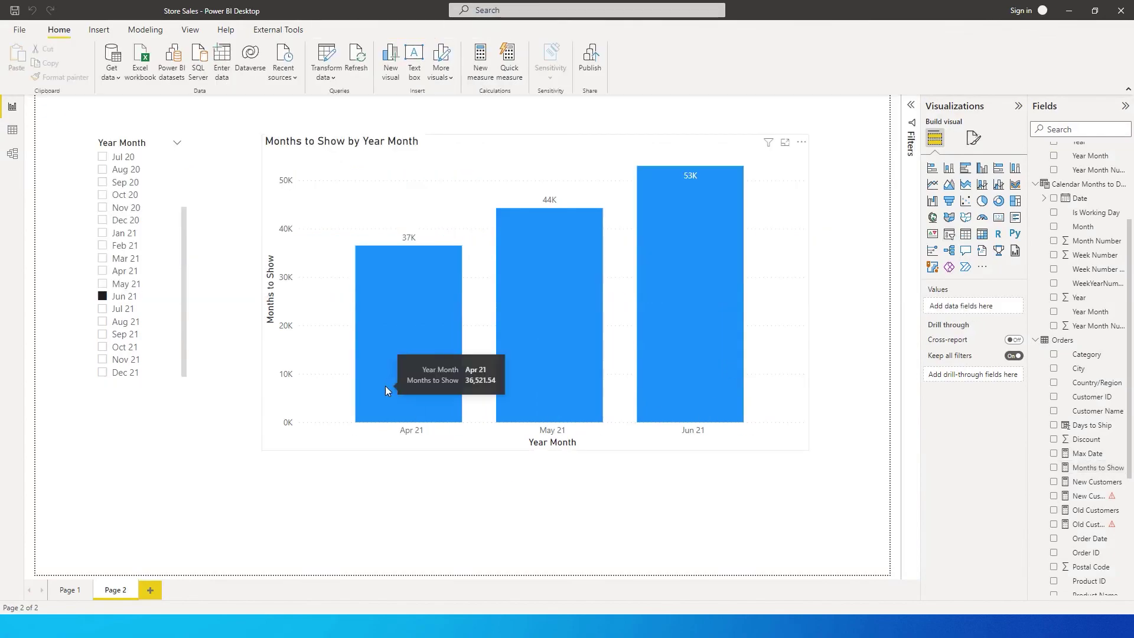
{"action": "left_click", "coordinate": [106, 335]}
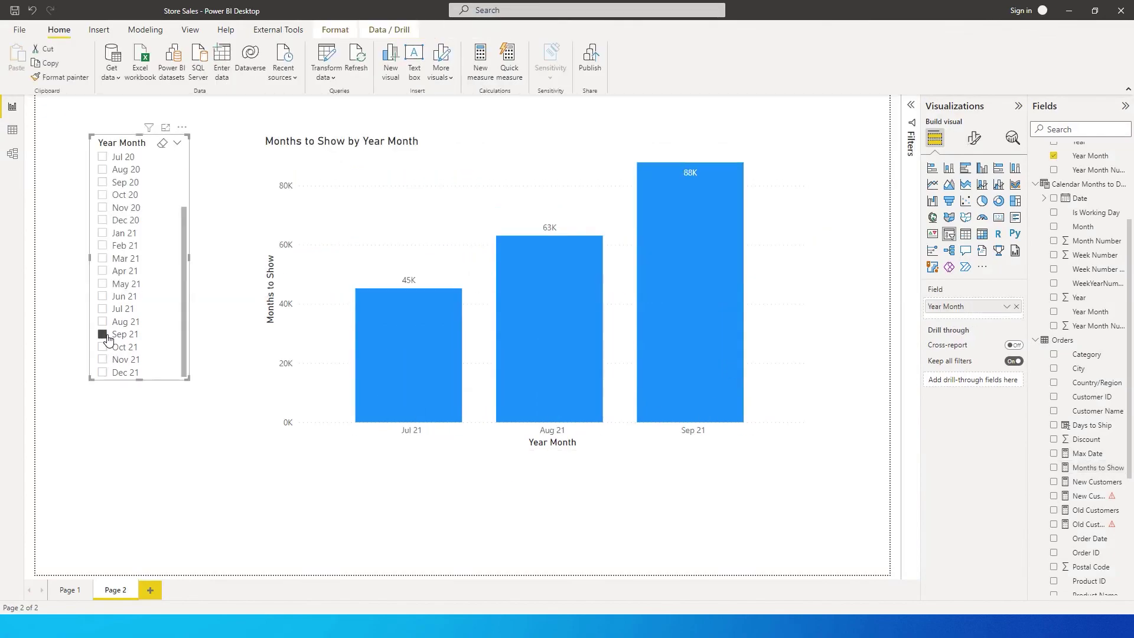
{"action": "mouse_move", "coordinate": [724, 390]}
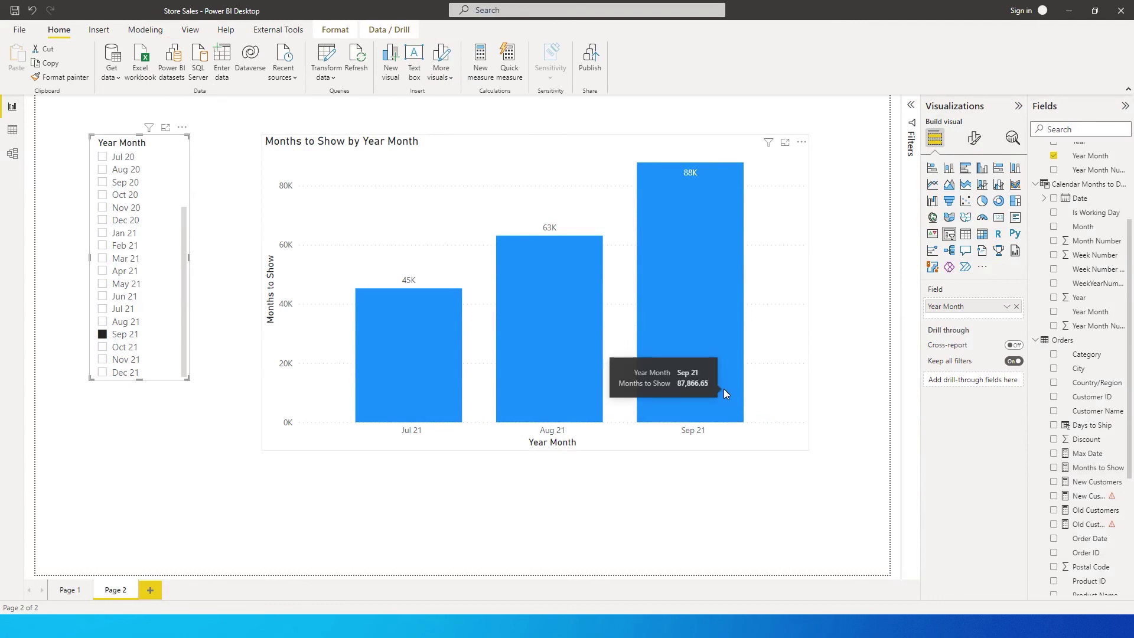
{"action": "left_click", "coordinate": [790, 385]}
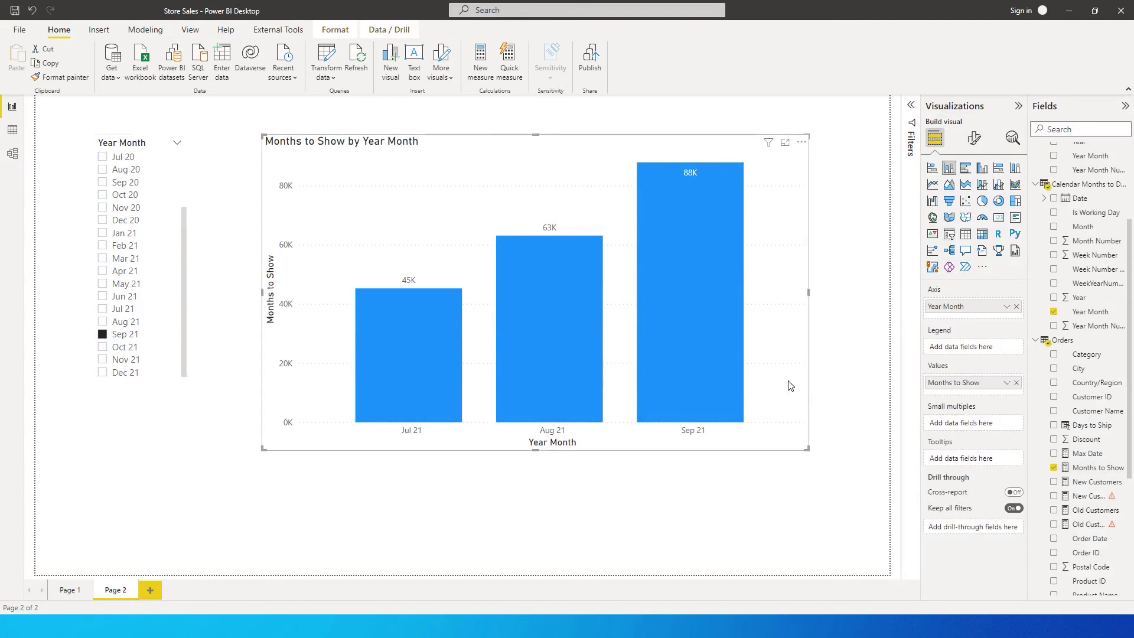